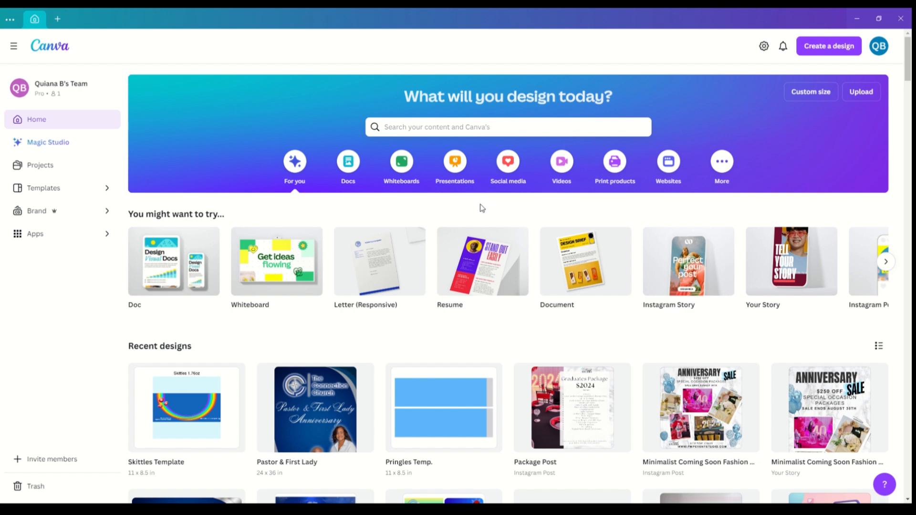
# Open the Skittles Template design and show the layer list with the blue label rectangle selected
pyautogui.click(194, 400)
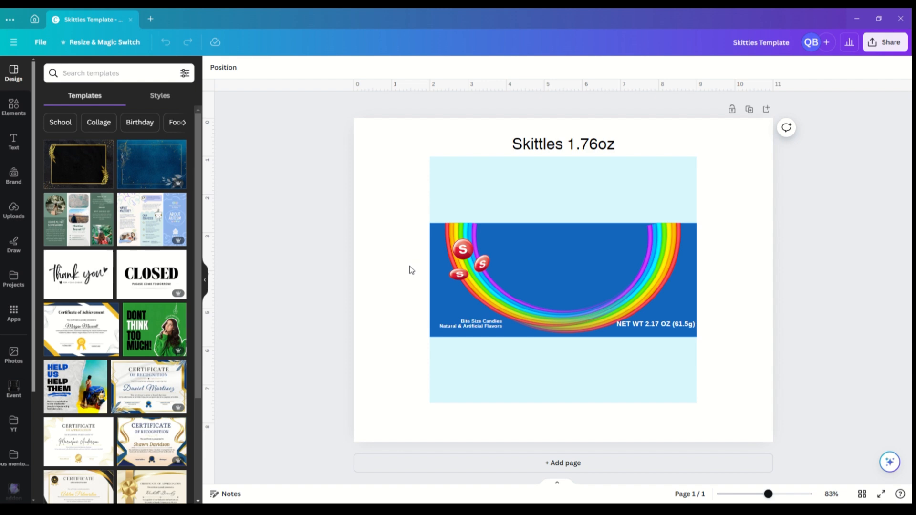
pyautogui.click(440, 304)
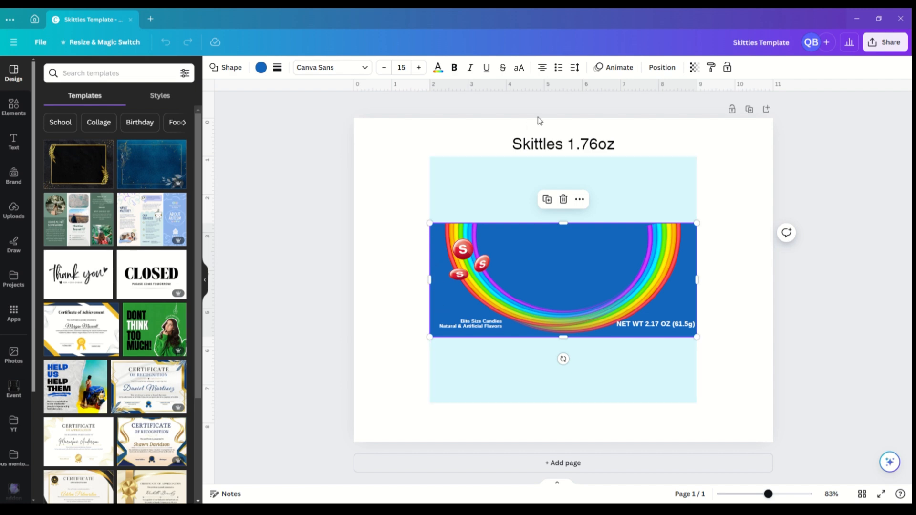
pyautogui.click(660, 68)
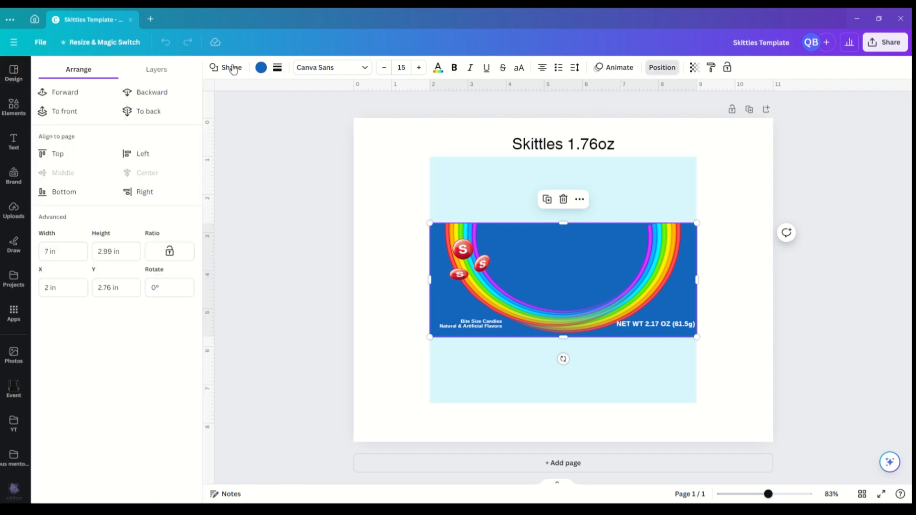
pyautogui.click(165, 71)
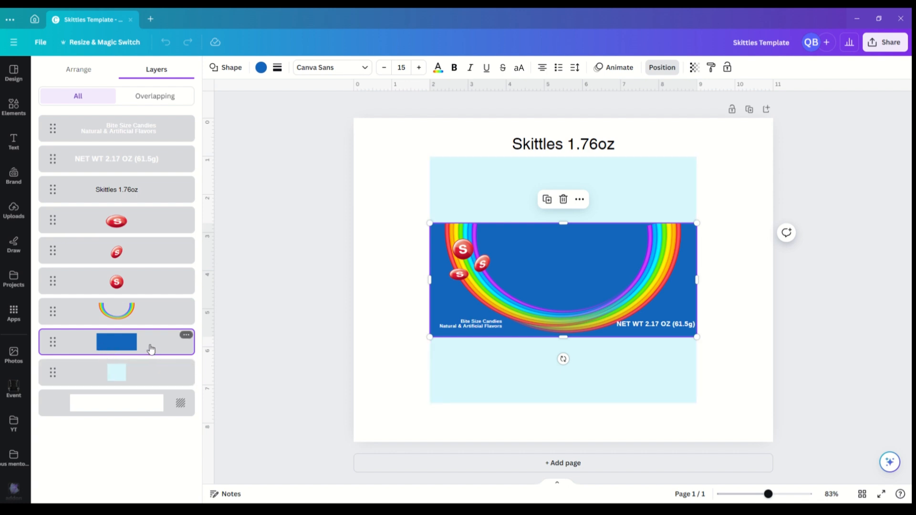
# Give the blue label rectangle a gradient fill and set its first colour to light pink #FA9AE0
pyautogui.click(260, 70)
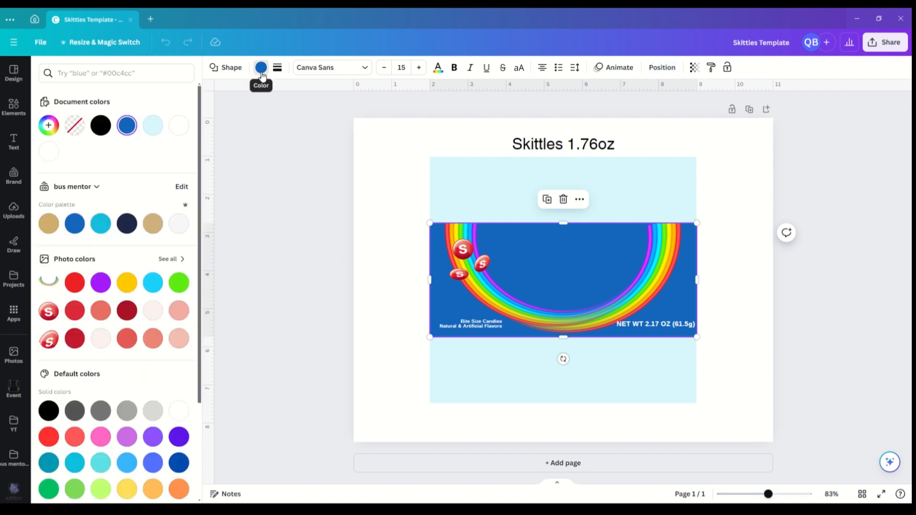
pyautogui.click(49, 126)
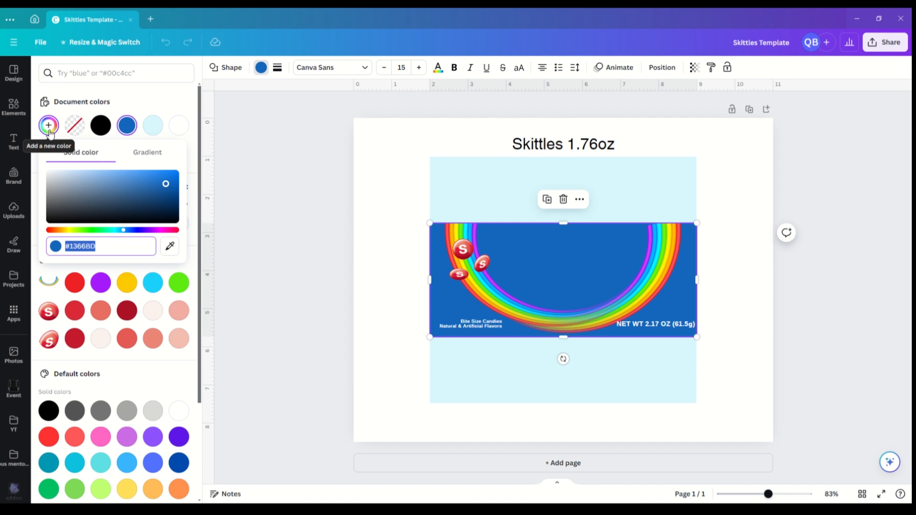
pyautogui.click(156, 160)
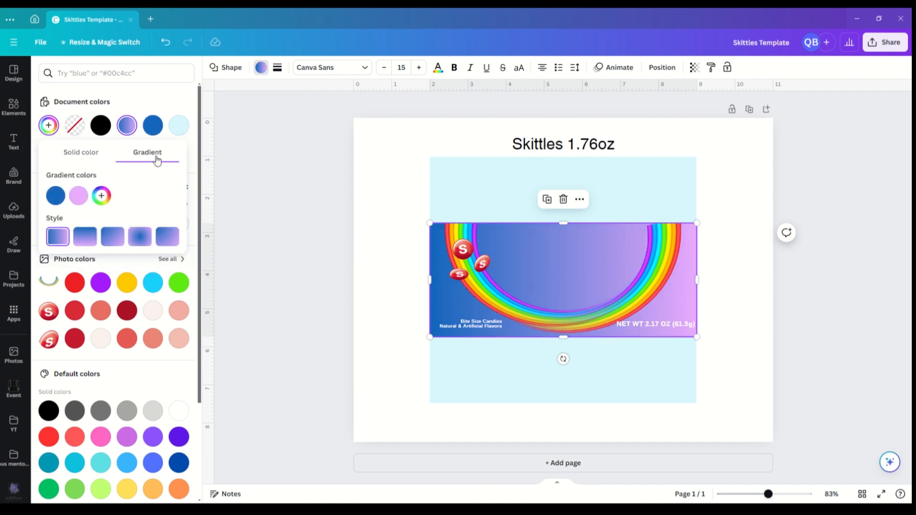
pyautogui.click(57, 202)
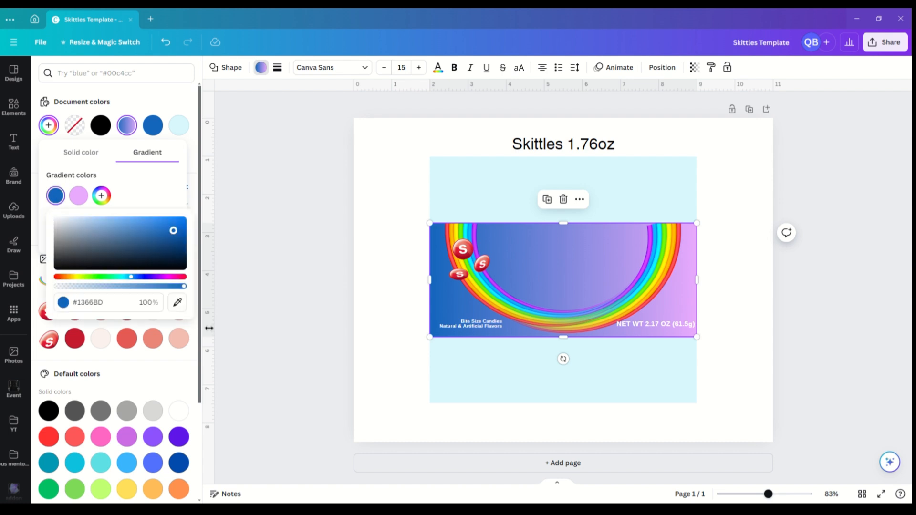
pyautogui.moveTo(150, 276); pyautogui.dragTo(164, 280)
pyautogui.click(169, 278)
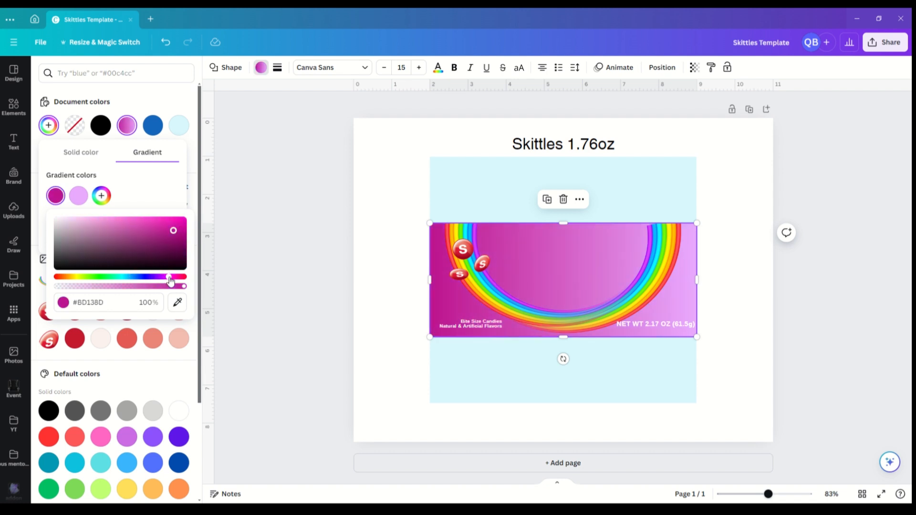
pyautogui.click(105, 220)
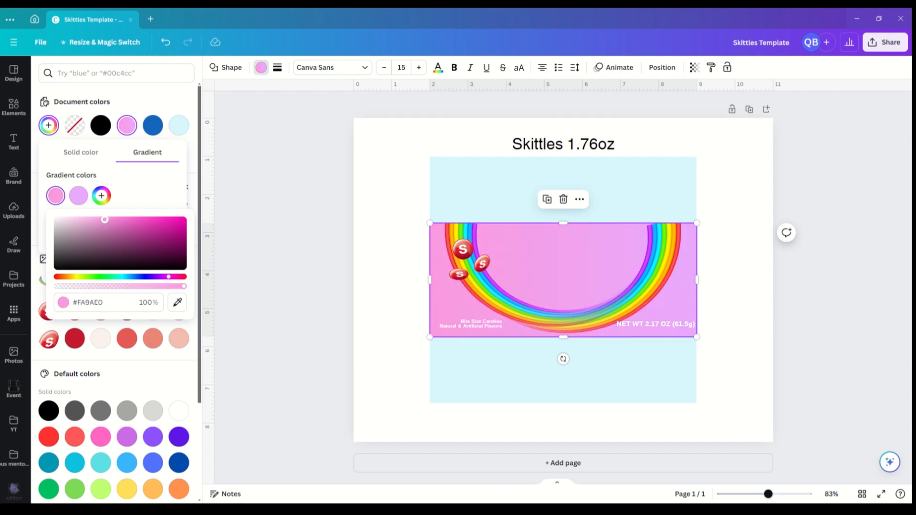
# Set the second gradient colour of the label rectangle to hot pink #FD53AF
pyautogui.click(79, 203)
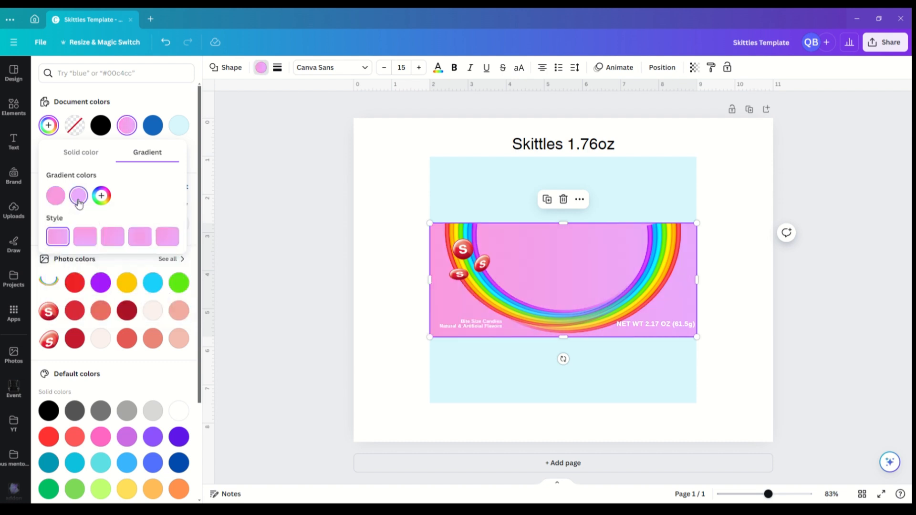
pyautogui.click(79, 203)
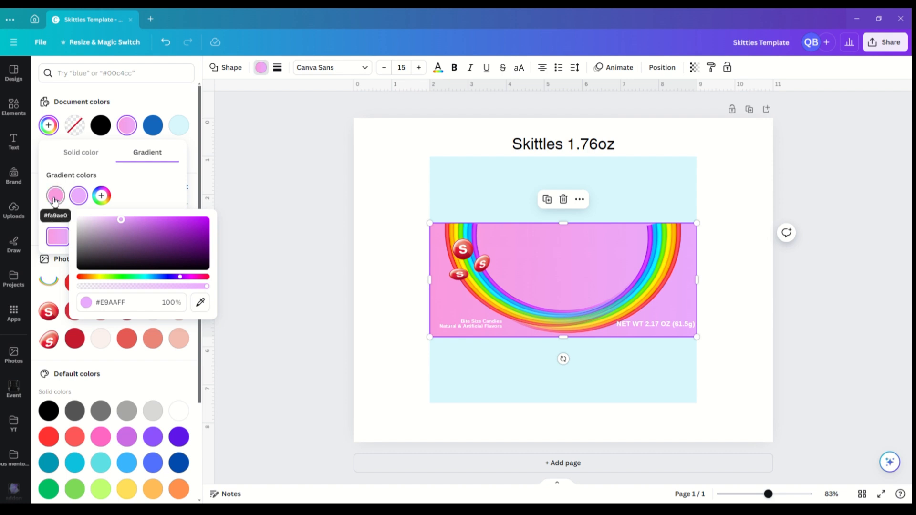
pyautogui.click(189, 278)
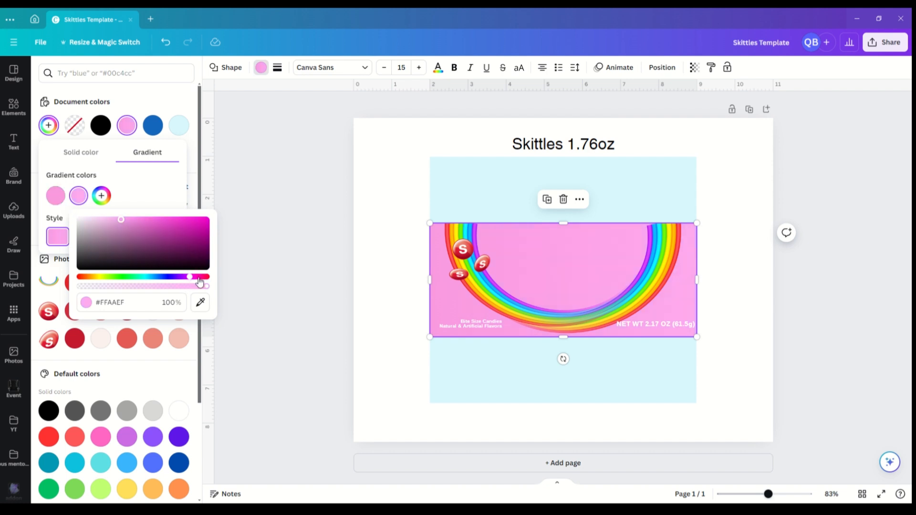
pyautogui.click(195, 277)
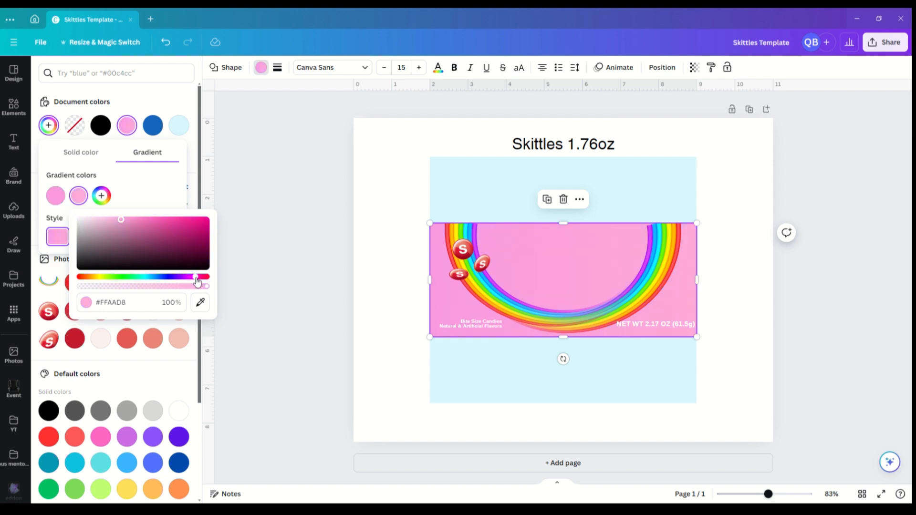
pyautogui.click(166, 220)
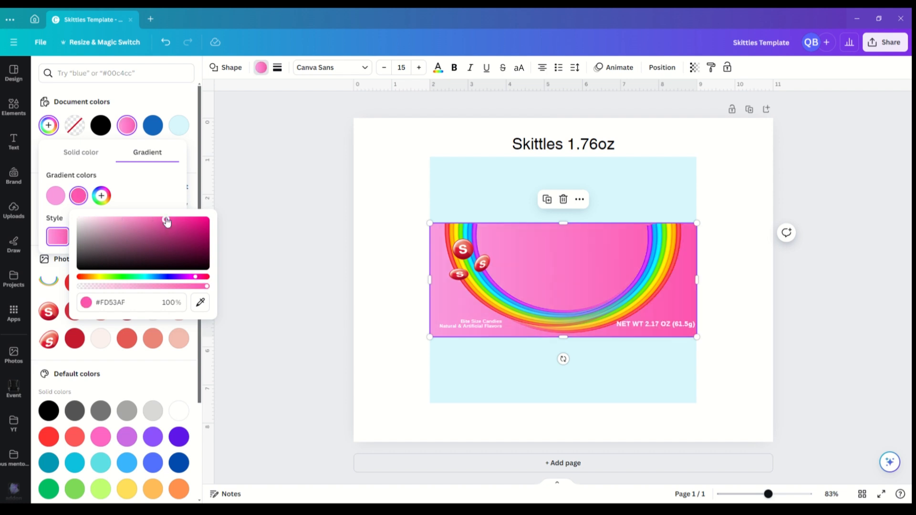
# Add a third colour to the label rectangle's gradient and copy the first colour's code #FA9AE0 into it
pyautogui.click(101, 195)
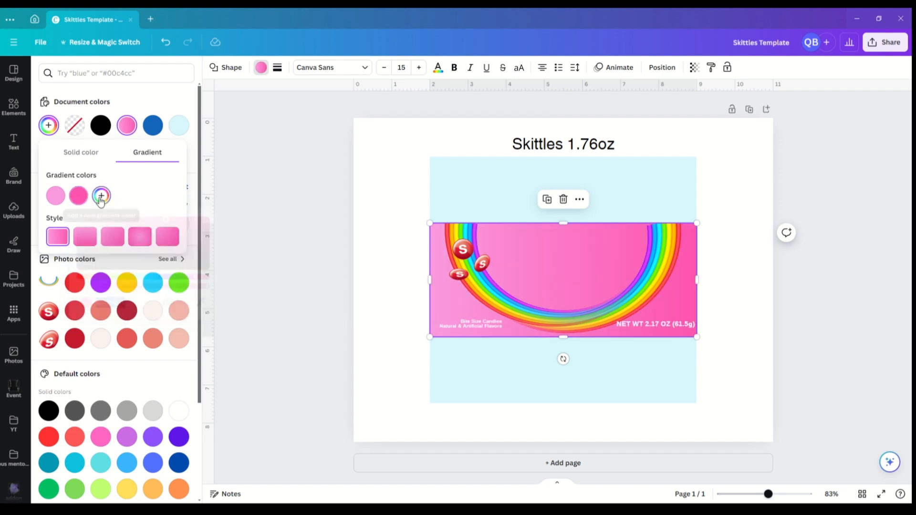
pyautogui.click(57, 201)
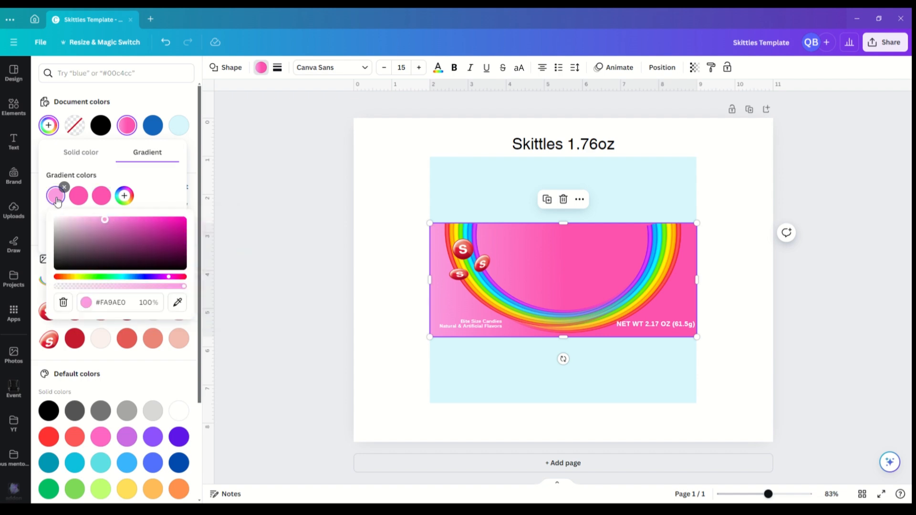
pyautogui.click(129, 305)
pyautogui.click(129, 304)
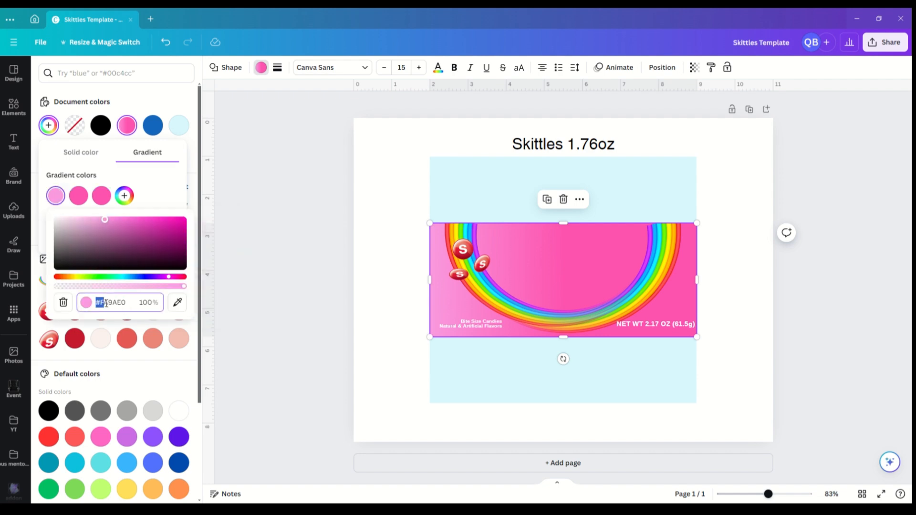
pyautogui.moveTo(129, 304); pyautogui.dragTo(94, 302)
pyautogui.hotkey('ctrl', 'c')
pyautogui.click(101, 195)
pyautogui.click(169, 297)
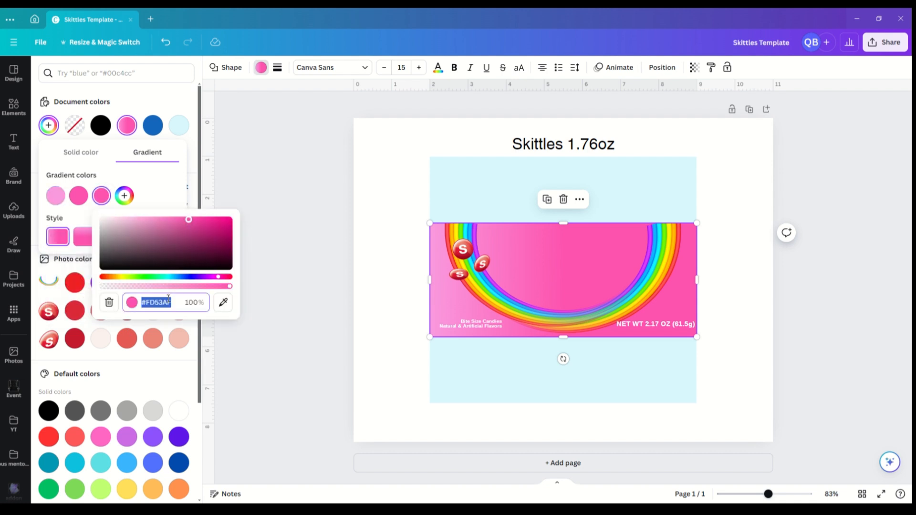
pyautogui.hotkey('ctrl', 'v')
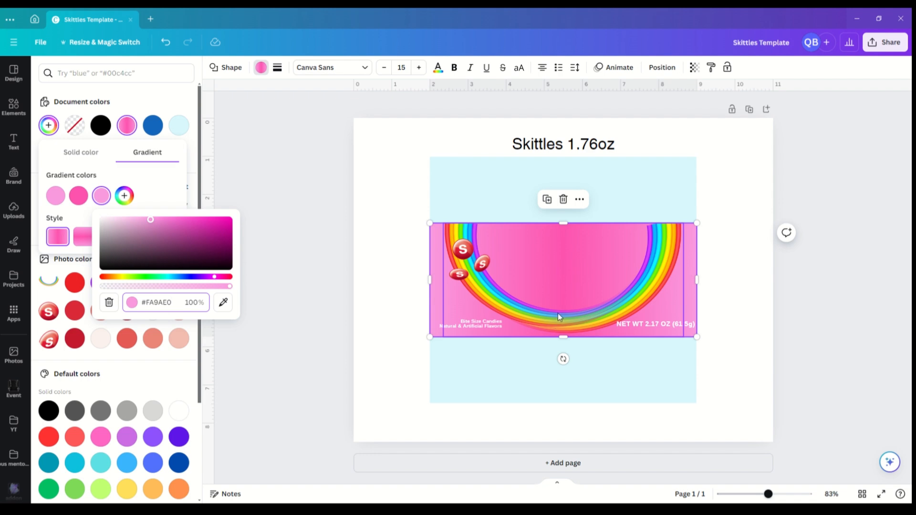
# Insert a square image frame and stretch it to cover the whole light blue background square
pyautogui.click(498, 188)
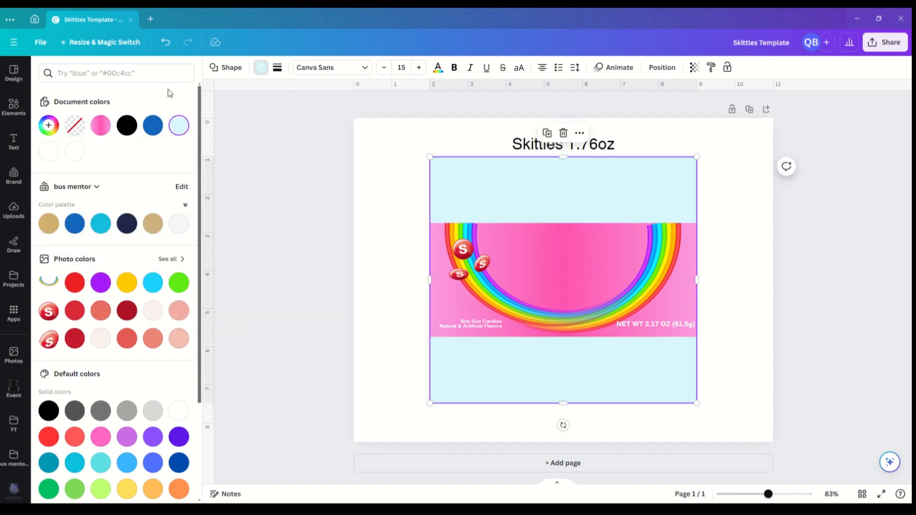
pyautogui.click(13, 106)
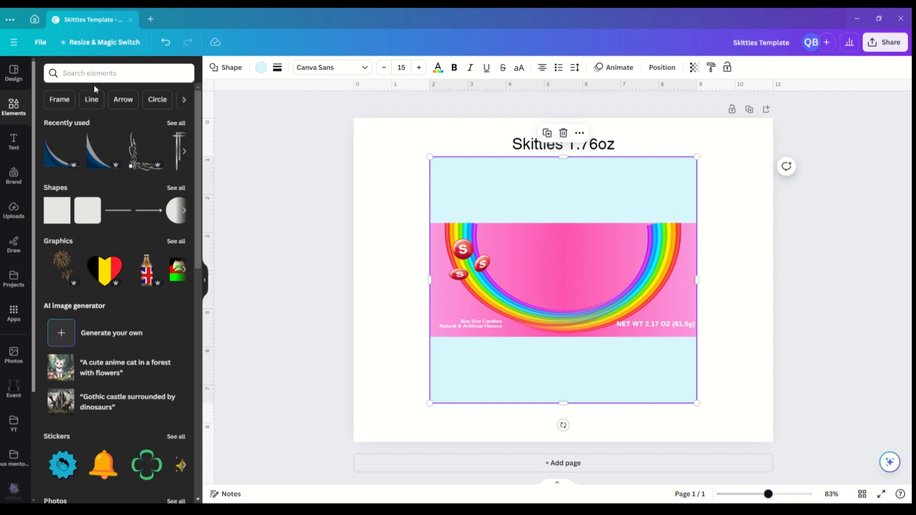
pyautogui.click(59, 102)
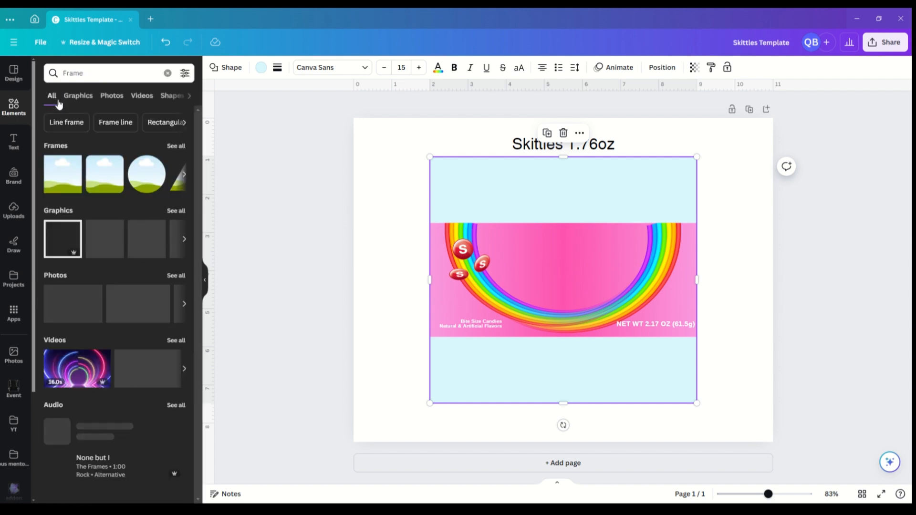
pyautogui.click(65, 189)
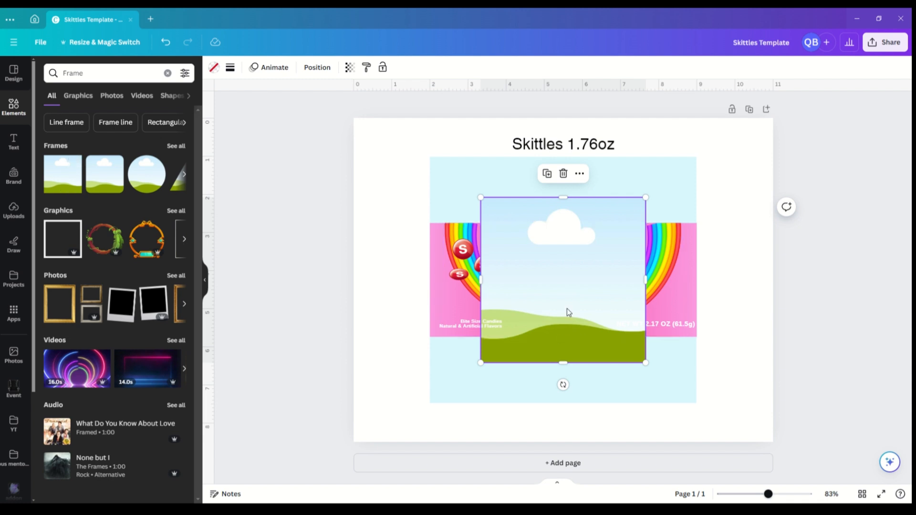
pyautogui.moveTo(486, 220); pyautogui.dragTo(465, 201)
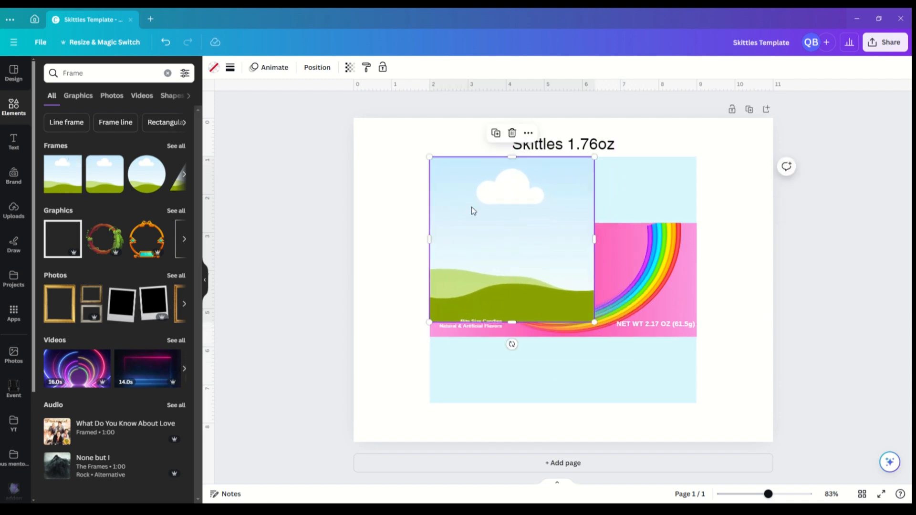
pyautogui.moveTo(597, 328); pyautogui.dragTo(686, 389)
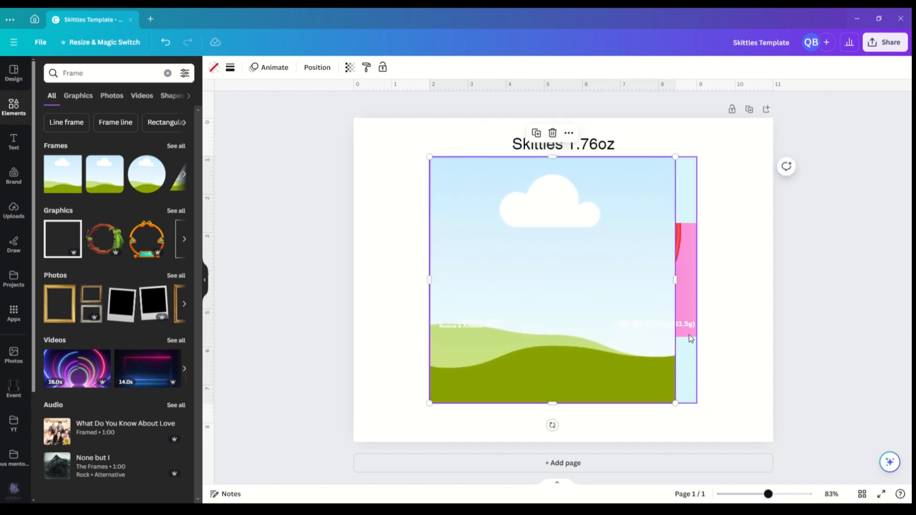
pyautogui.moveTo(676, 279); pyautogui.dragTo(697, 276)
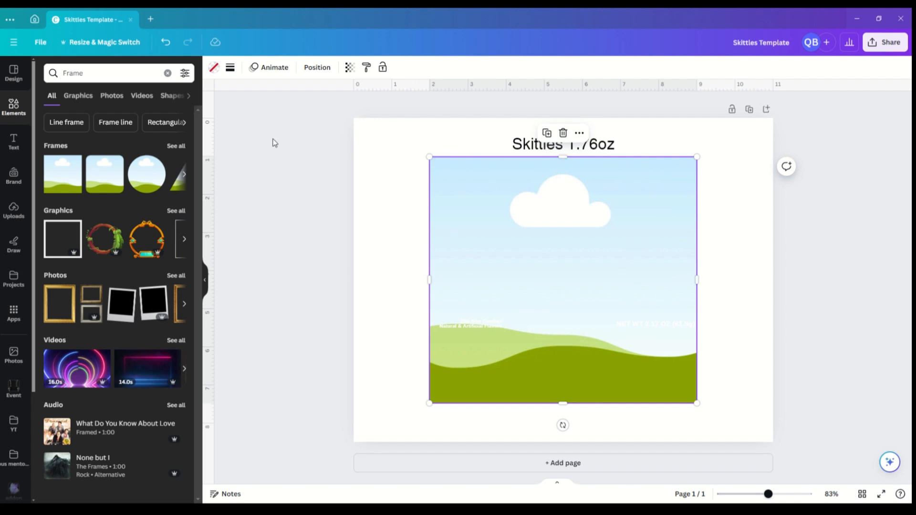
# Search the elements library for "pink glitter" and show all matching photos
pyautogui.click(167, 73)
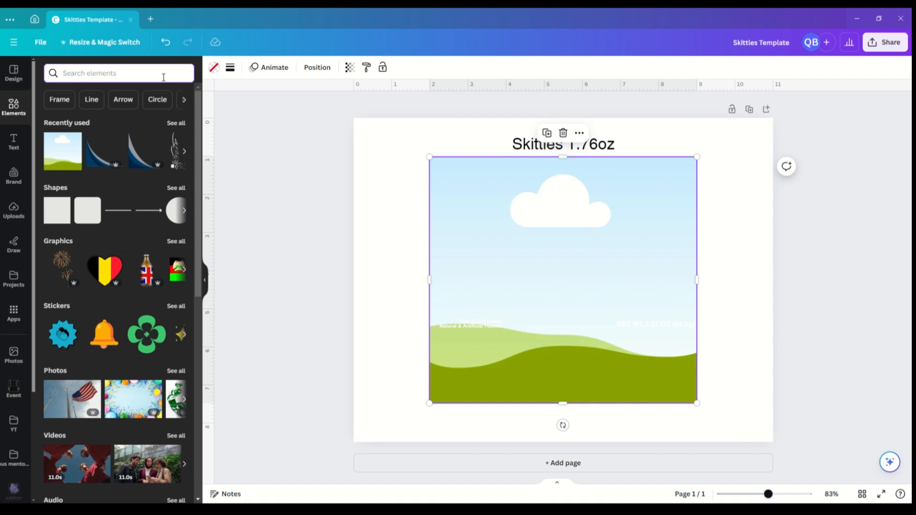
pyautogui.click(163, 77)
pyautogui.write('pink')
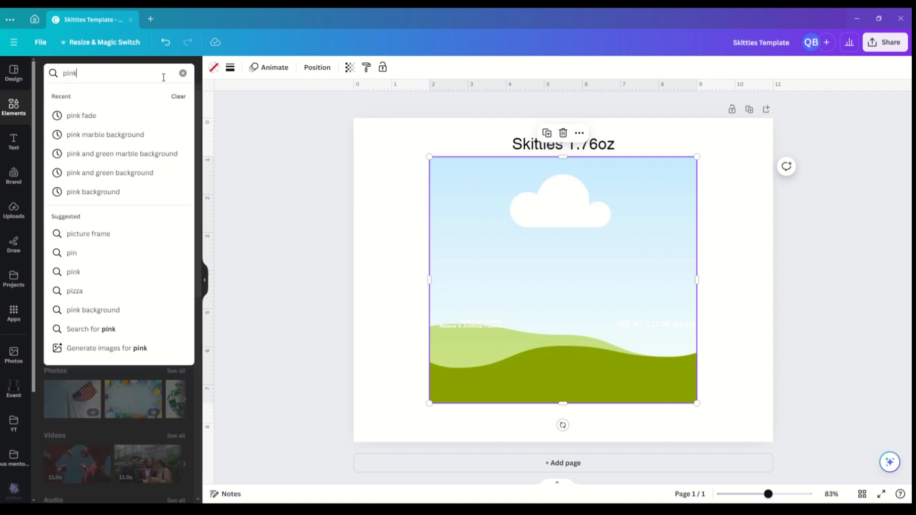
pyautogui.write(' gli')
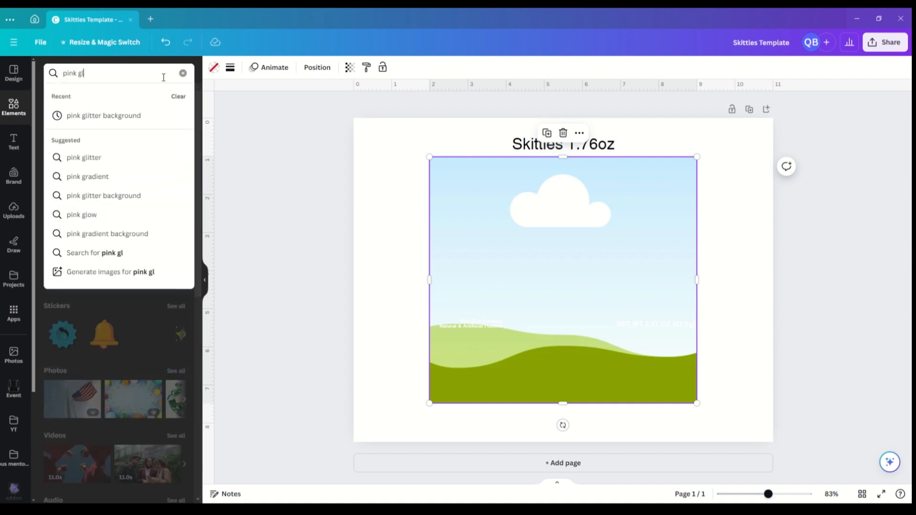
pyautogui.click(100, 160)
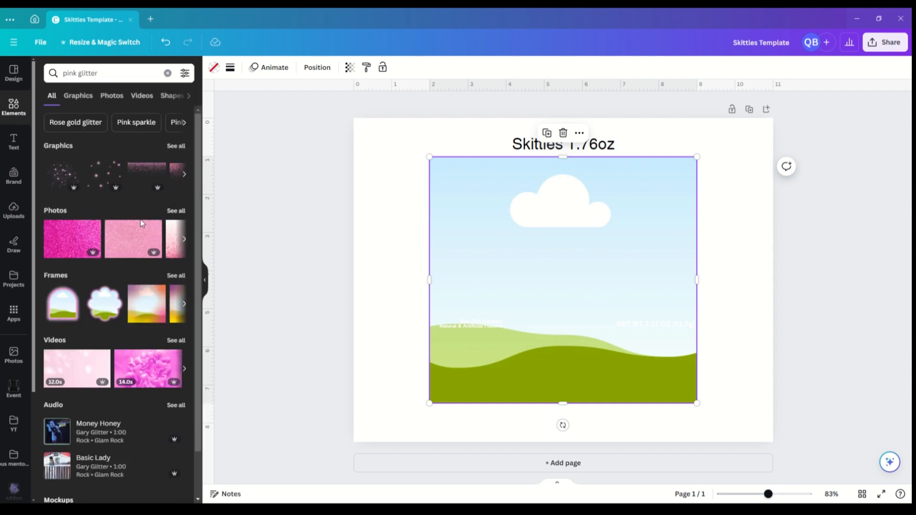
pyautogui.click(176, 213)
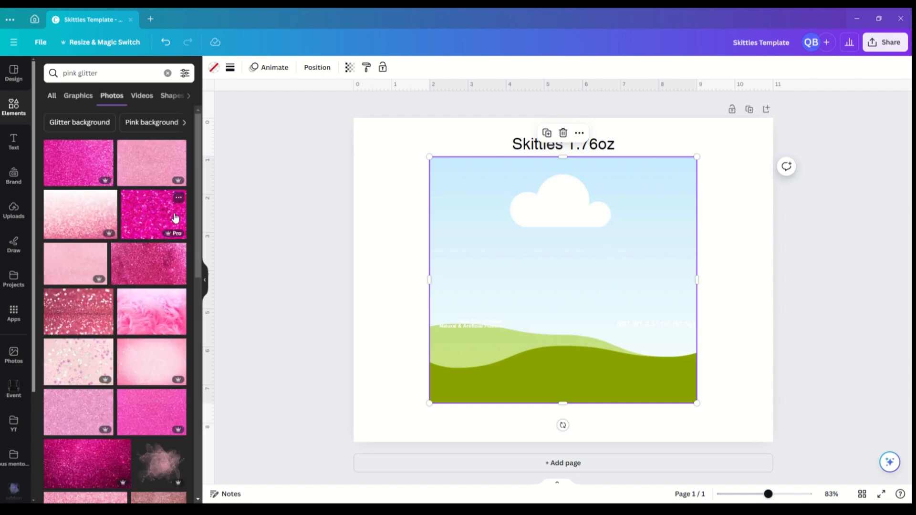
# Try the pale pink photo with star glitter on the page, delete it, and look further through the photos
pyautogui.click(74, 371)
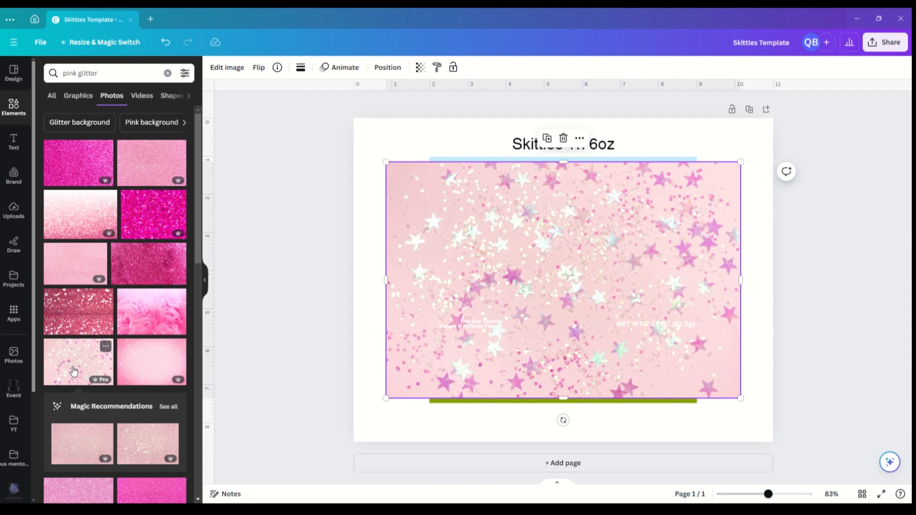
pyautogui.click(563, 139)
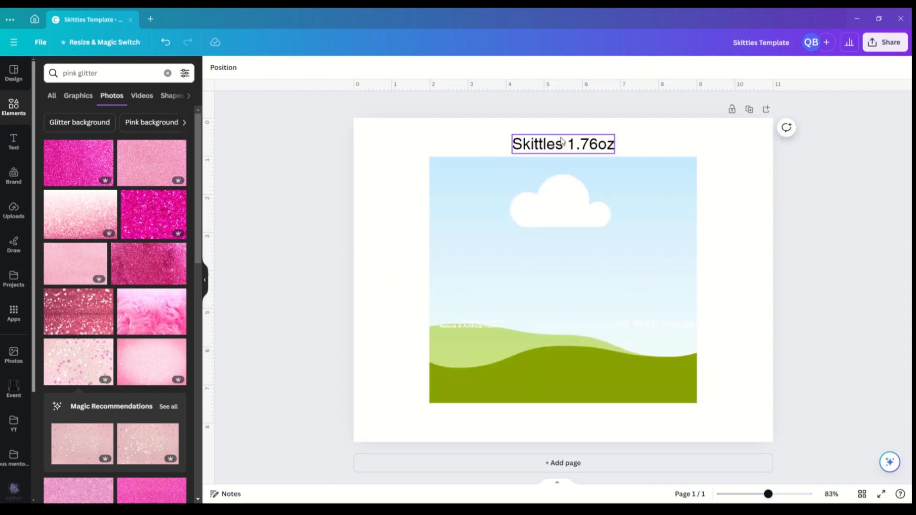
pyautogui.scroll(-4, 148, 303)
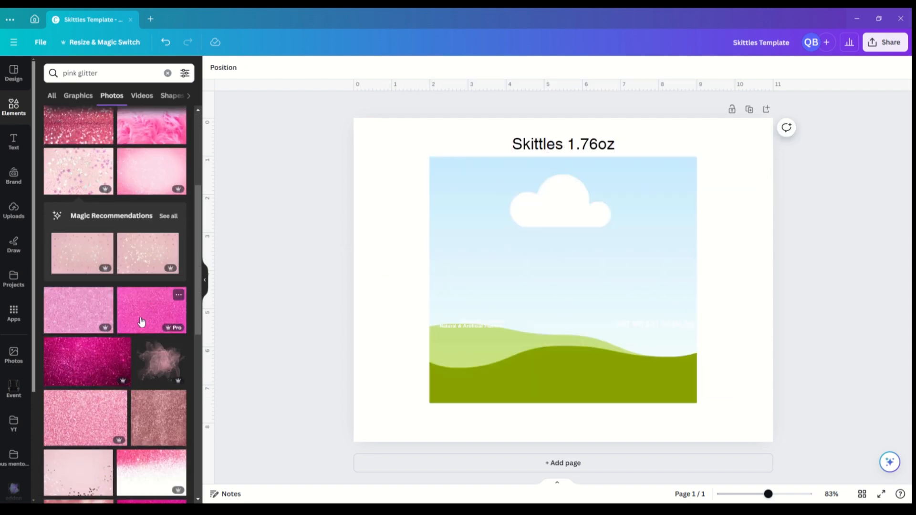
# Fill the square frame with the hot pink glitter photo and move its layer directly beneath the pink gradient rectangle
pyautogui.click(141, 322)
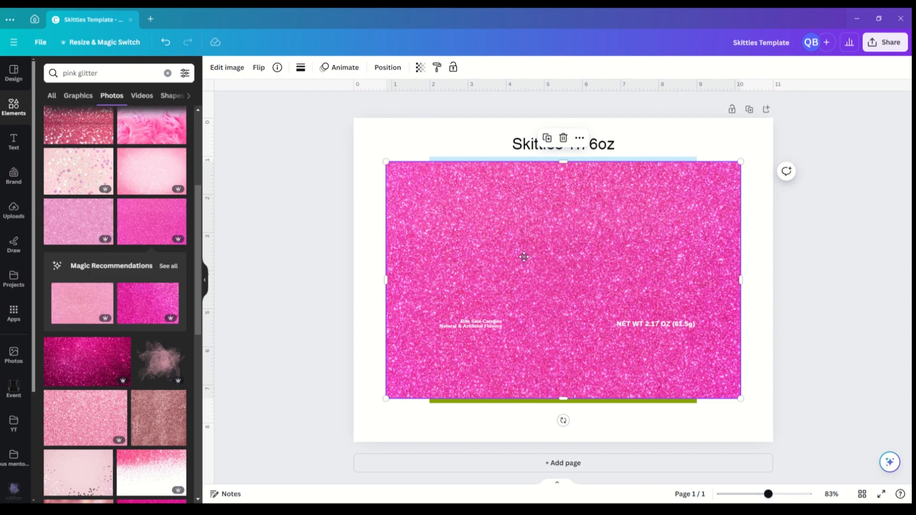
pyautogui.moveTo(524, 257); pyautogui.dragTo(522, 253)
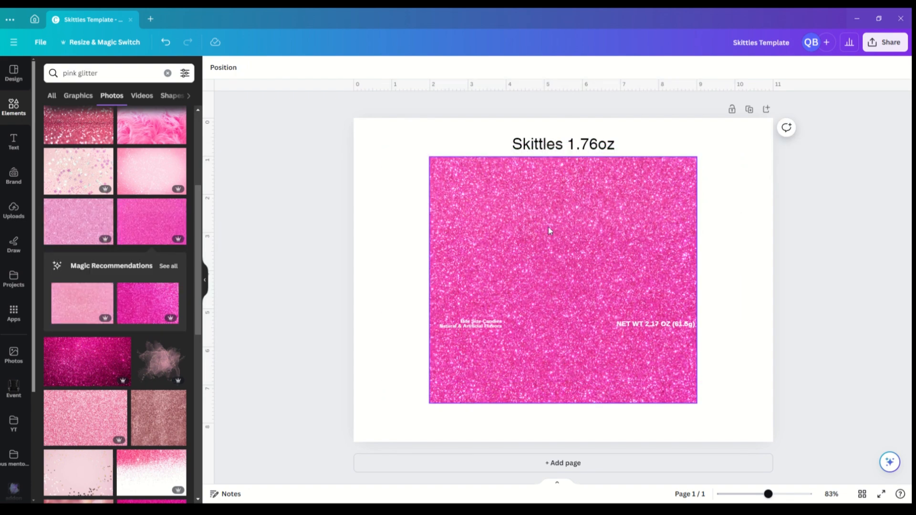
pyautogui.click(212, 74)
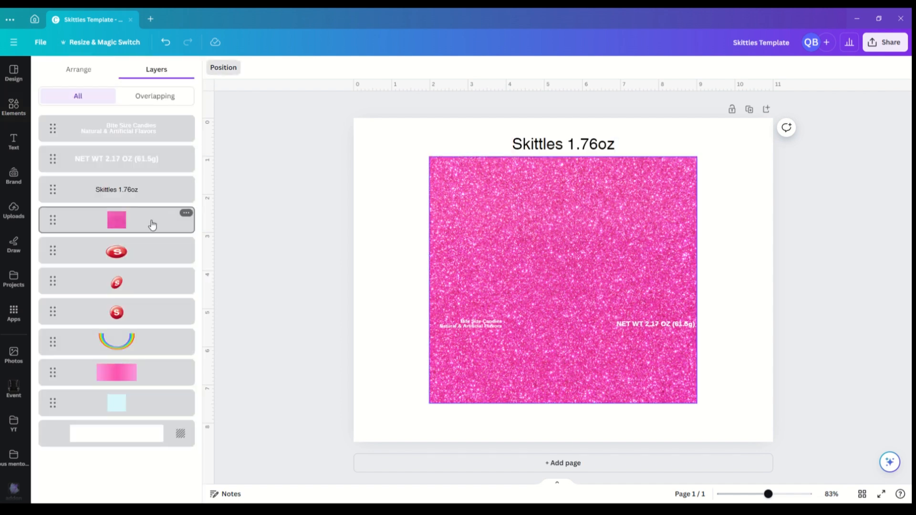
pyautogui.moveTo(152, 224); pyautogui.dragTo(150, 392)
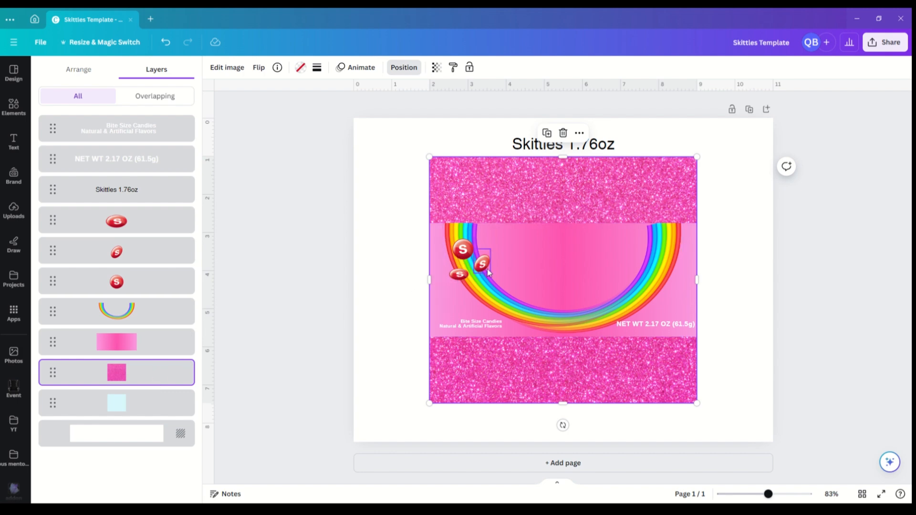
# Recolour the round Skittle on the rainbow's left arm green by setting its red colour's hue to 67
pyautogui.click(460, 249)
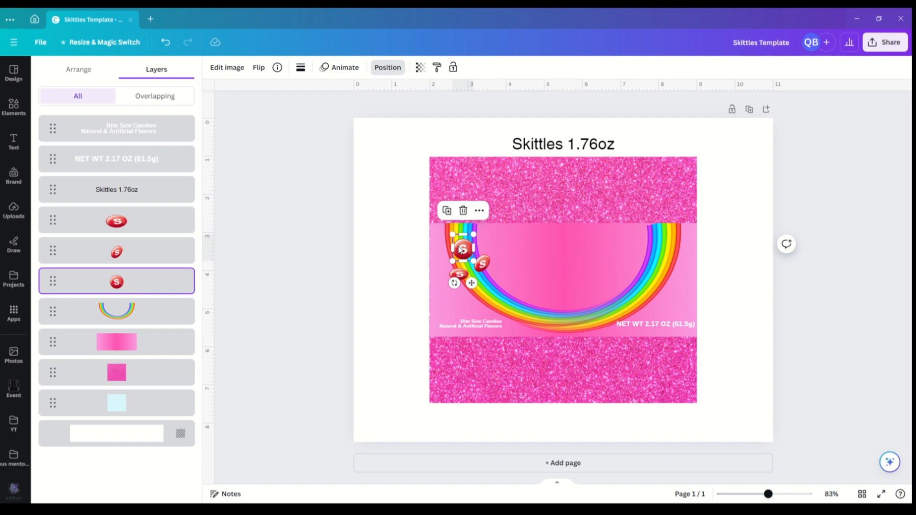
pyautogui.click(218, 72)
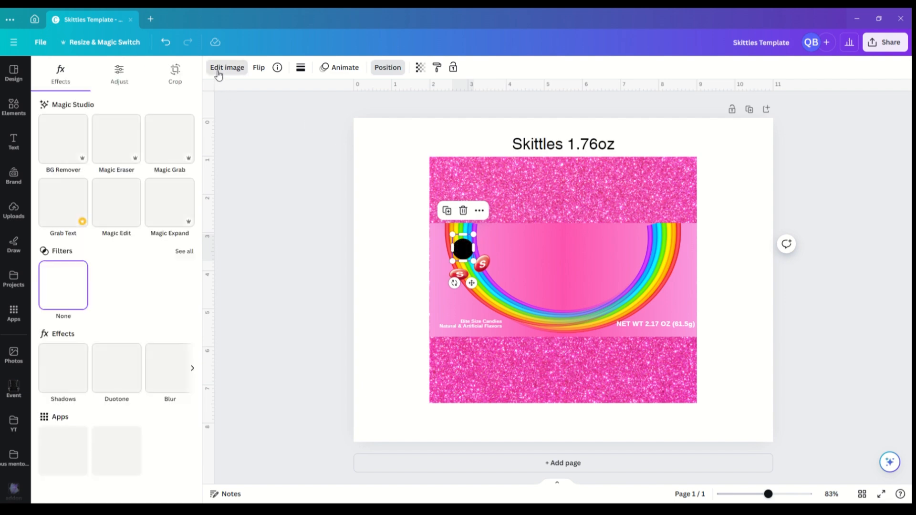
pyautogui.click(119, 79)
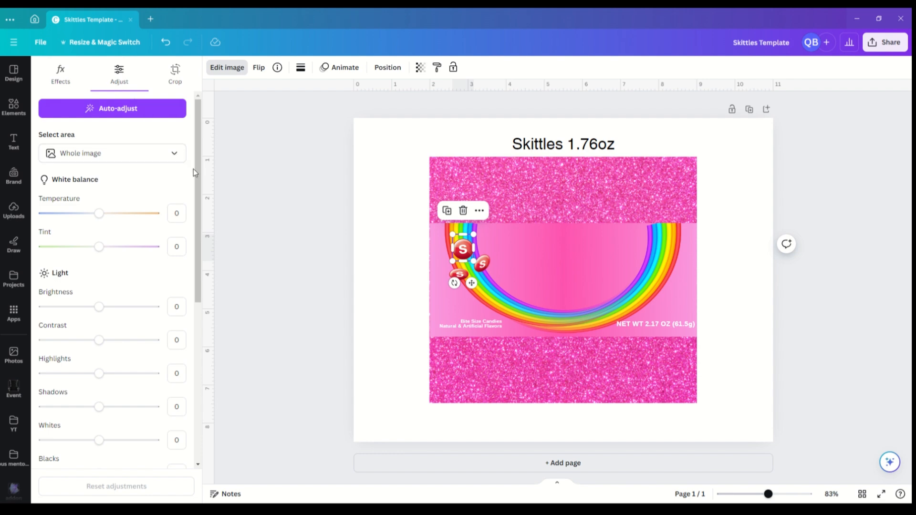
pyautogui.scroll(-6, 194, 167)
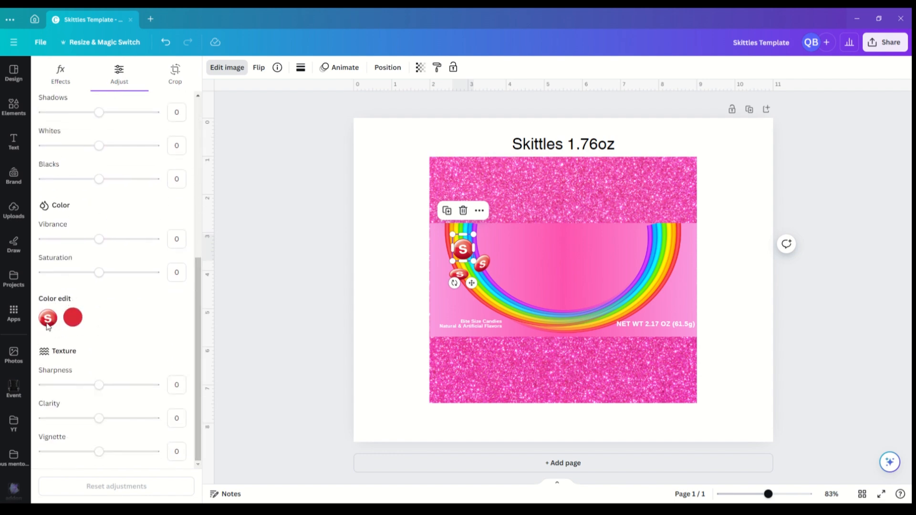
pyautogui.click(72, 320)
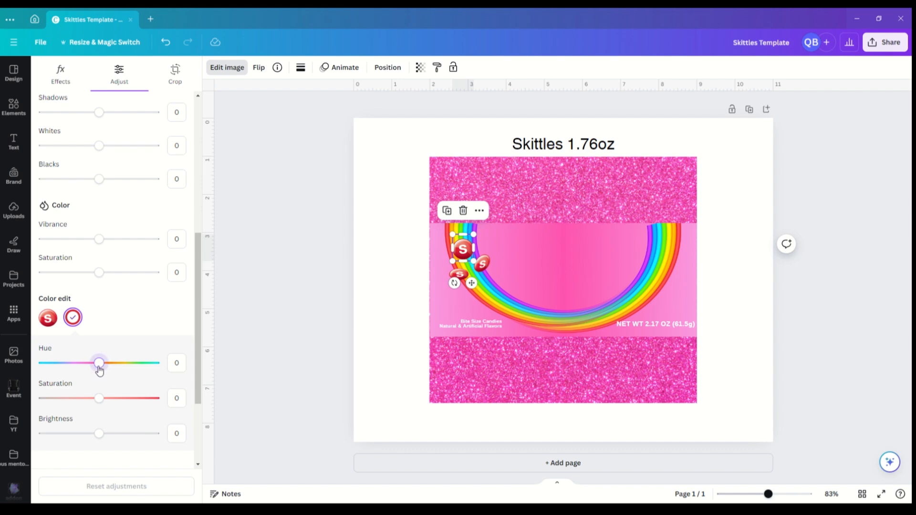
pyautogui.moveTo(99, 363); pyautogui.dragTo(136, 363)
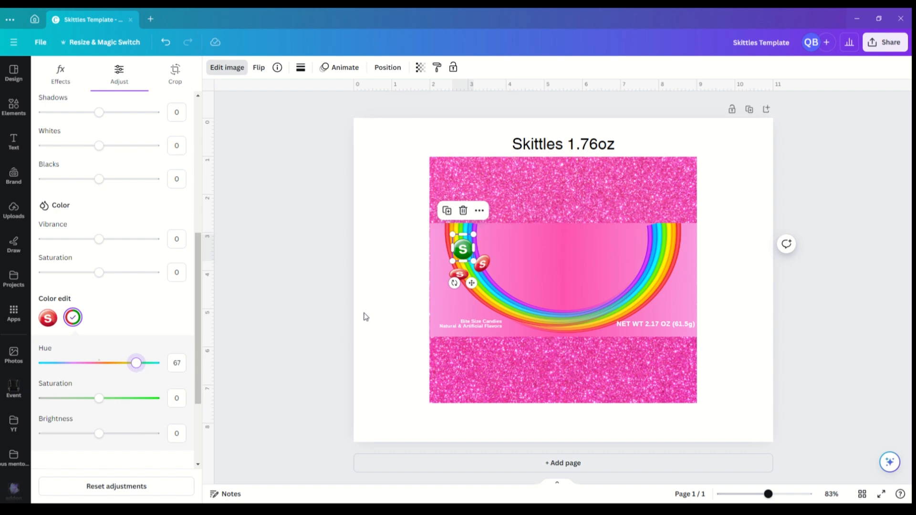
# Recolour the tilted Skittle beside the green one purple by setting its red colour's hue to -48
pyautogui.click(482, 266)
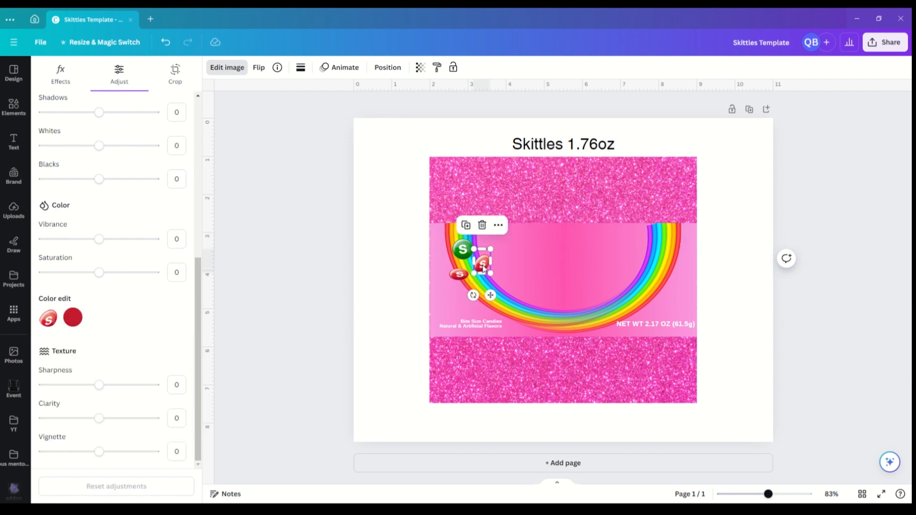
pyautogui.click(72, 318)
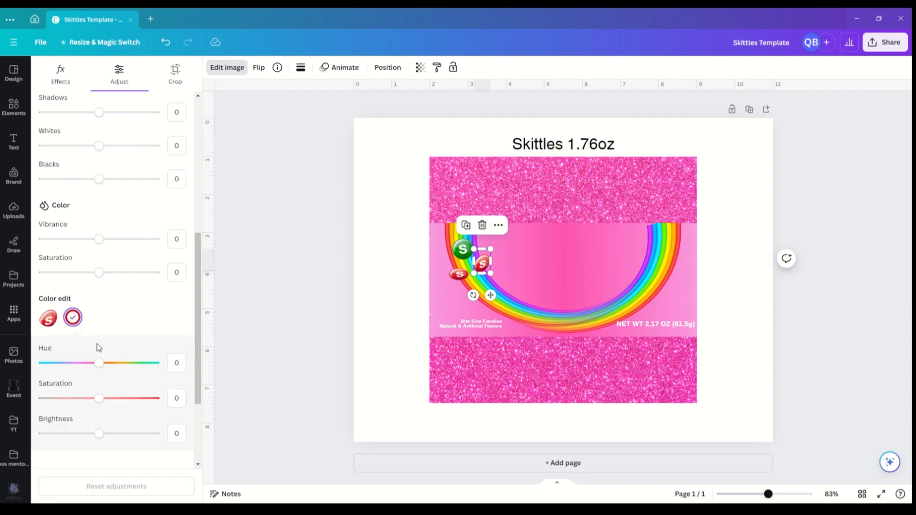
pyautogui.moveTo(99, 363); pyautogui.dragTo(73, 362)
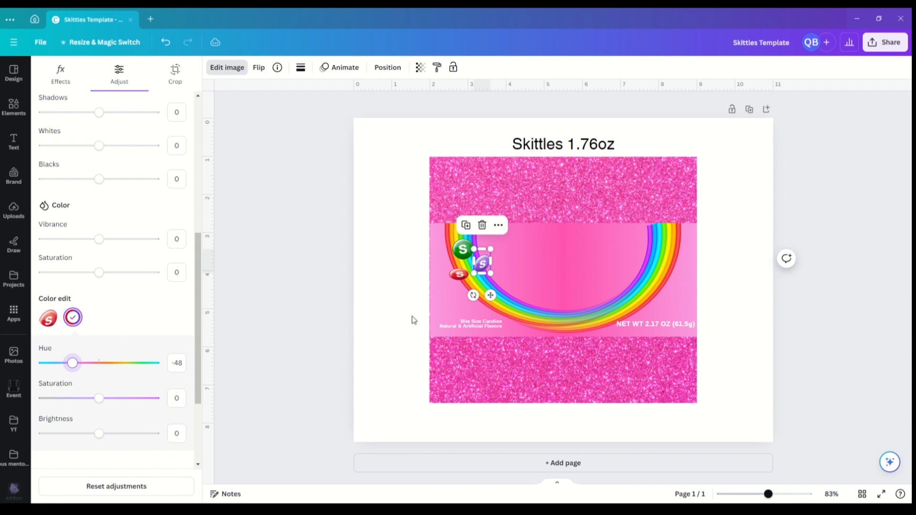
# Recolour the flat oval Skittle orange with hue 30, saturation 100 and brightness 66
pyautogui.click(456, 277)
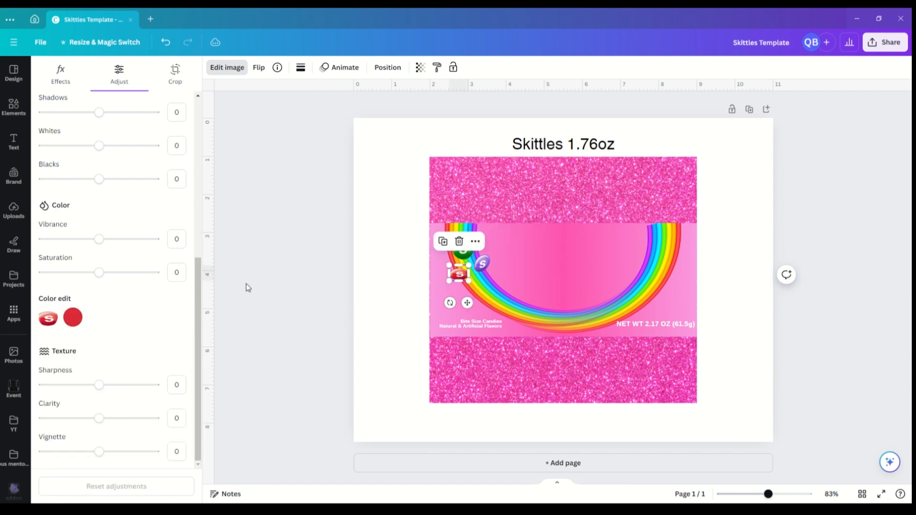
pyautogui.click(73, 318)
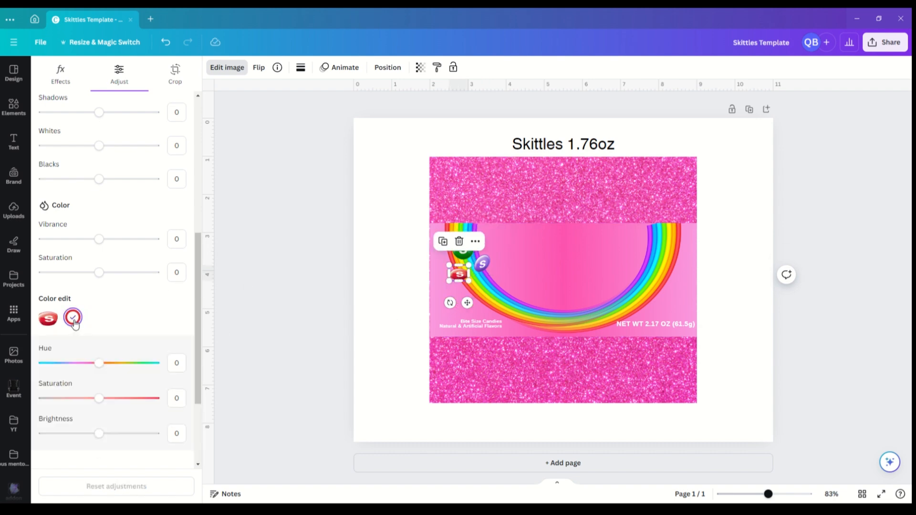
pyautogui.moveTo(99, 363); pyautogui.dragTo(121, 375)
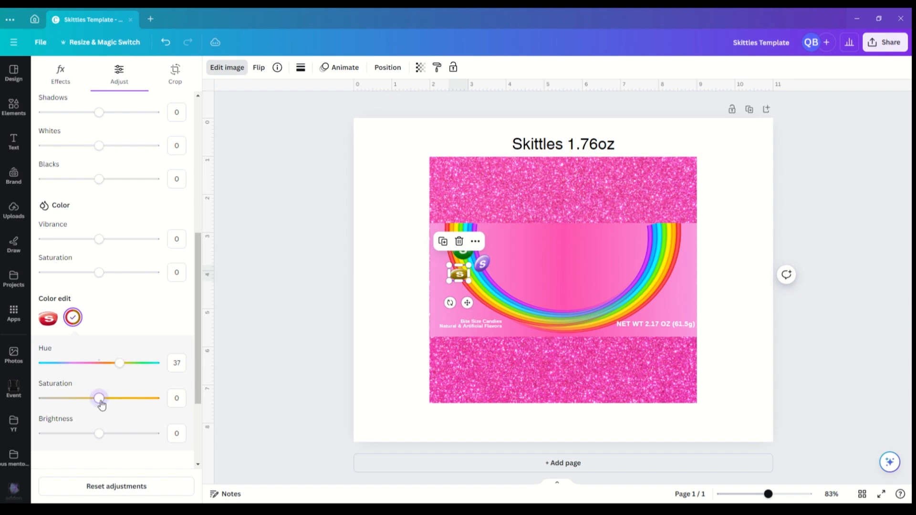
pyautogui.moveTo(102, 404); pyautogui.dragTo(153, 409)
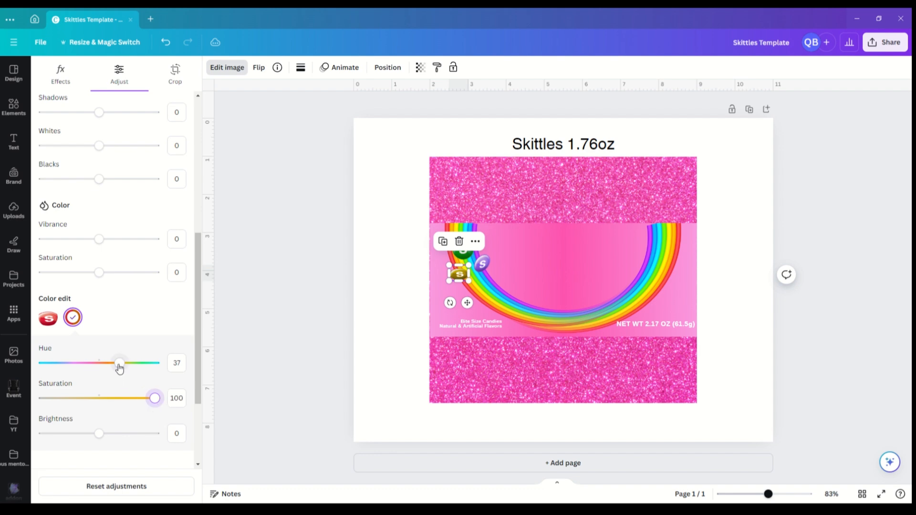
pyautogui.moveTo(118, 366)
pyautogui.mouseDown()
pyautogui.moveTo(127, 368)
pyautogui.moveTo(117, 369)
pyautogui.mouseUp()
pyautogui.moveTo(100, 439); pyautogui.dragTo(138, 441)
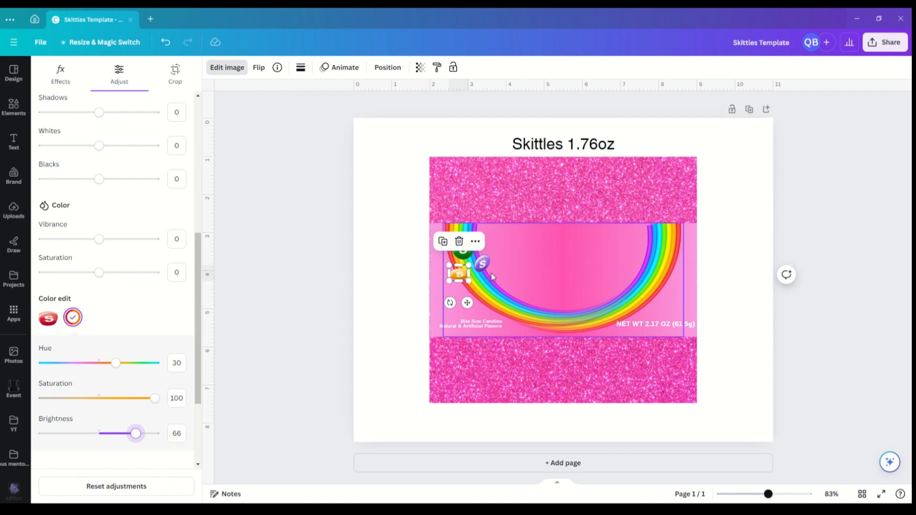
# Duplicate the orange Skittle twice, placing one copy inside the rainbow's right arm and one inside the top of its left arm
pyautogui.click(445, 245)
pyautogui.moveTo(475, 310); pyautogui.dragTo(646, 274)
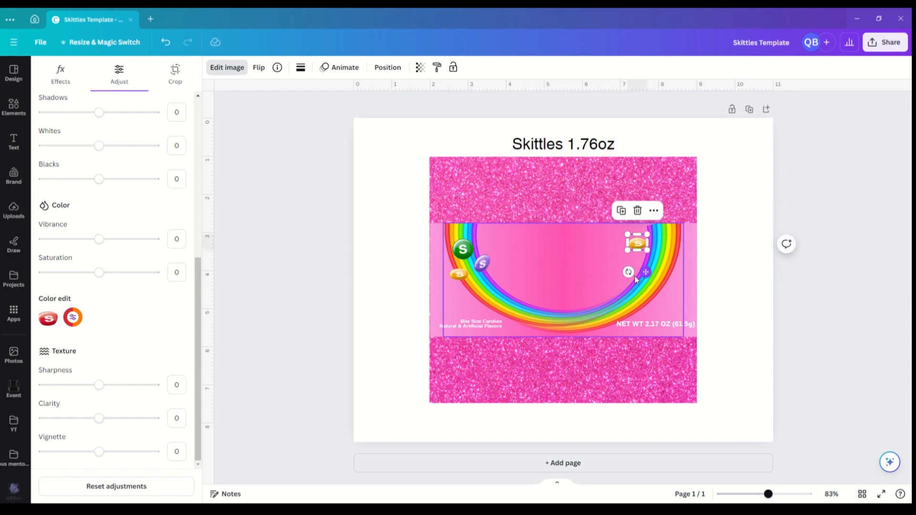
pyautogui.click(455, 277)
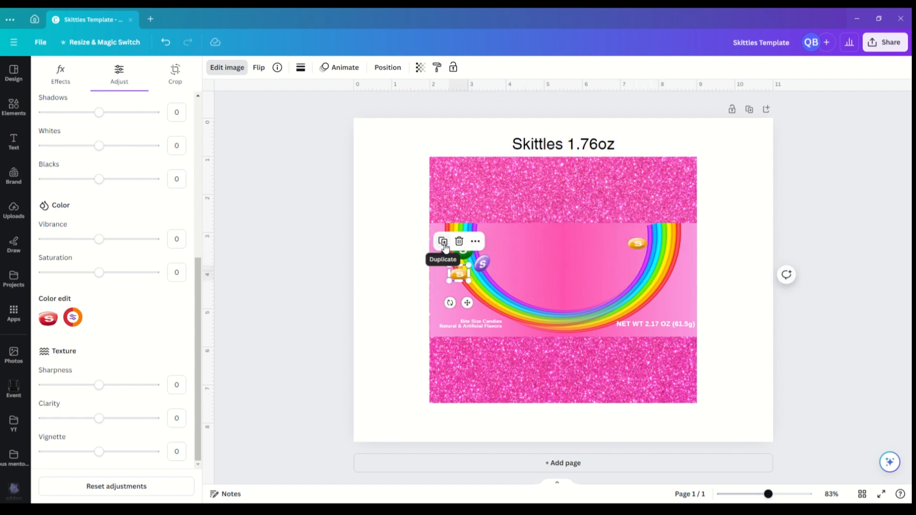
pyautogui.click(440, 242)
pyautogui.moveTo(475, 311); pyautogui.dragTo(498, 265)
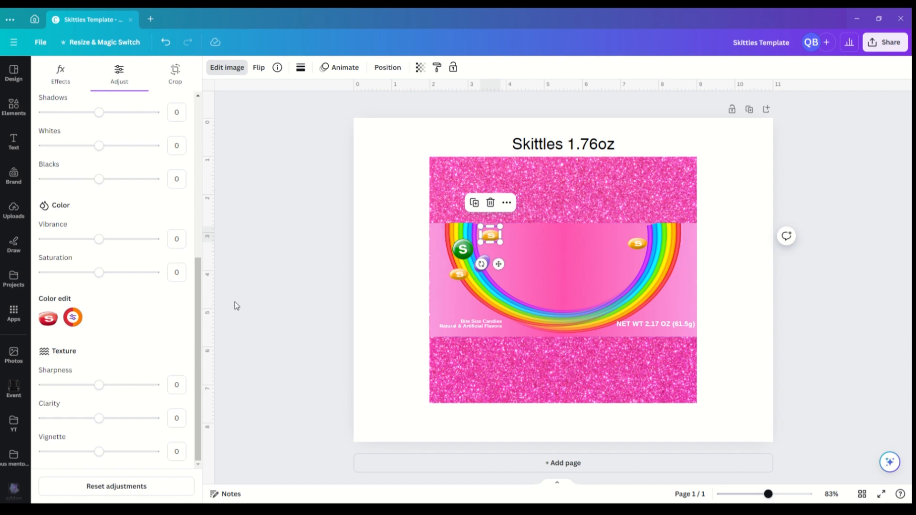
# Recolour the orange copy inside the top of the rainbow's left arm pink with hue -20 and saturation 69
pyautogui.click(73, 318)
pyautogui.moveTo(99, 362)
pyautogui.mouseDown()
pyautogui.moveTo(117, 367)
pyautogui.moveTo(104, 366)
pyautogui.mouseUp()
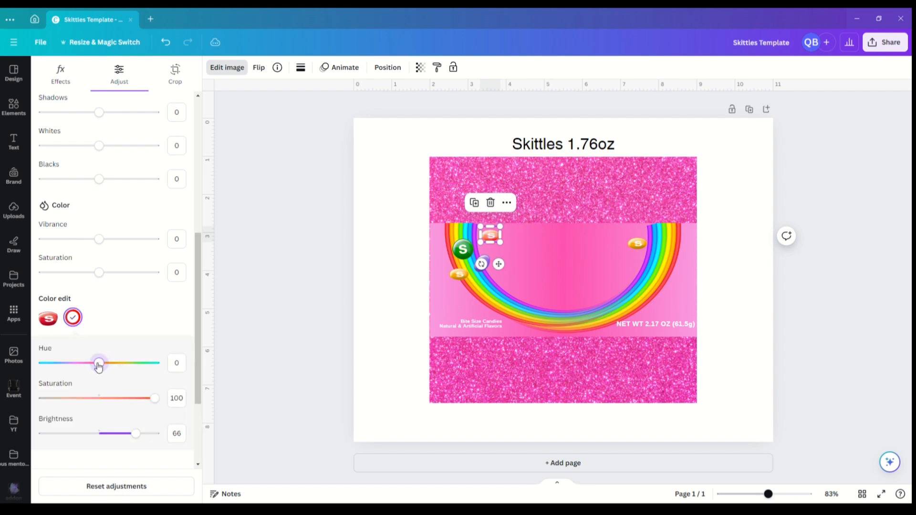
pyautogui.moveTo(154, 398); pyautogui.dragTo(137, 399)
pyautogui.moveTo(99, 363); pyautogui.dragTo(88, 362)
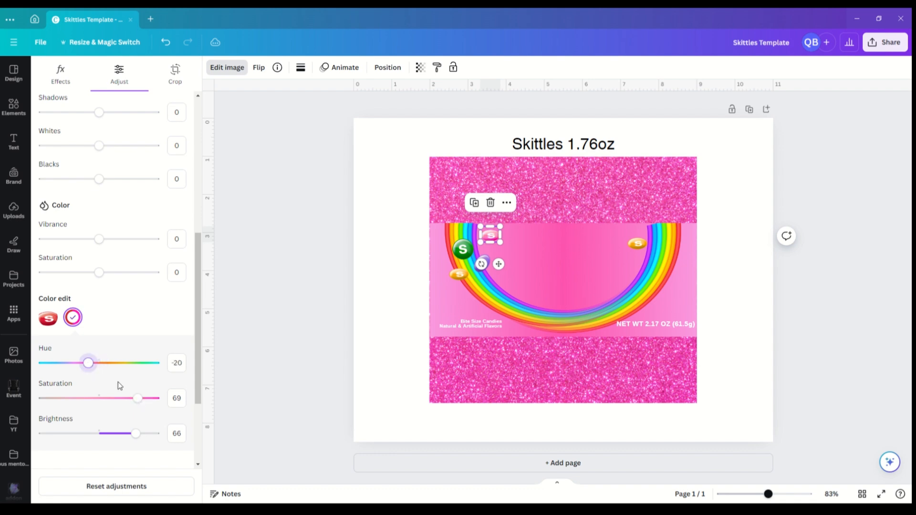
# Set the colour brightness of the round green Skittle to 55
pyautogui.click(462, 248)
pyautogui.click(72, 317)
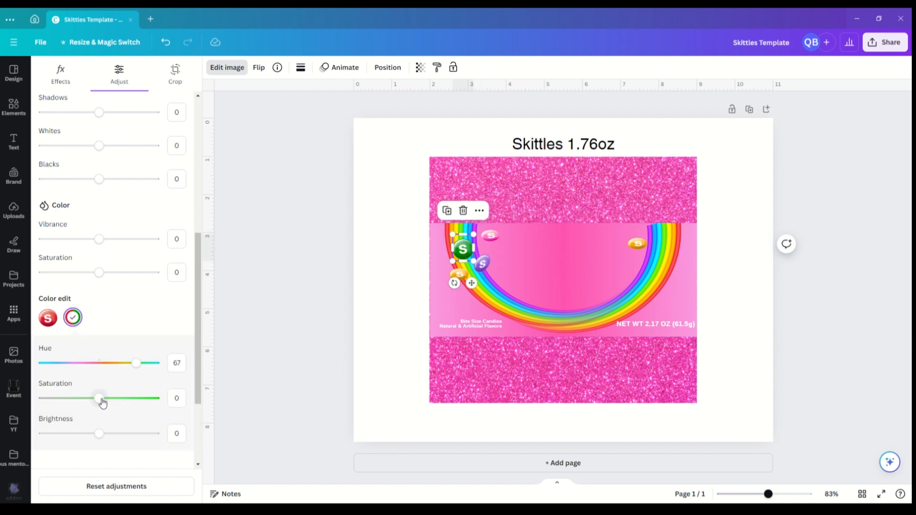
pyautogui.moveTo(100, 433); pyautogui.dragTo(132, 443)
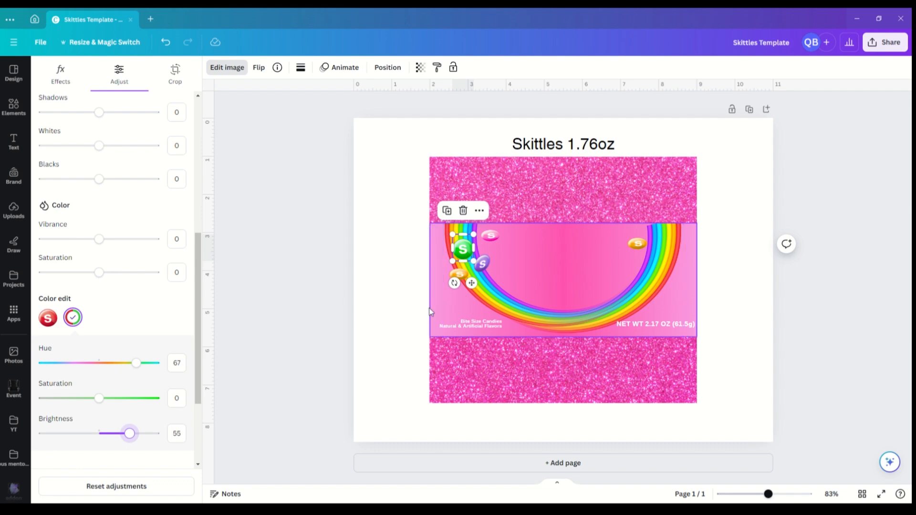
# Duplicate the purple Skittle and place the copy at the rainbow's bottom, just before the net weight text
pyautogui.click(482, 263)
pyautogui.click(466, 225)
pyautogui.moveTo(498, 304); pyautogui.dragTo(620, 353)
# Add two smaller copies of the green Skittle, one at the rainbow's bottom and one at the top of its right arm
pyautogui.click(463, 250)
pyautogui.click(447, 211)
pyautogui.moveTo(478, 289); pyautogui.dragTo(656, 341)
pyautogui.moveTo(656, 293); pyautogui.dragTo(650, 301)
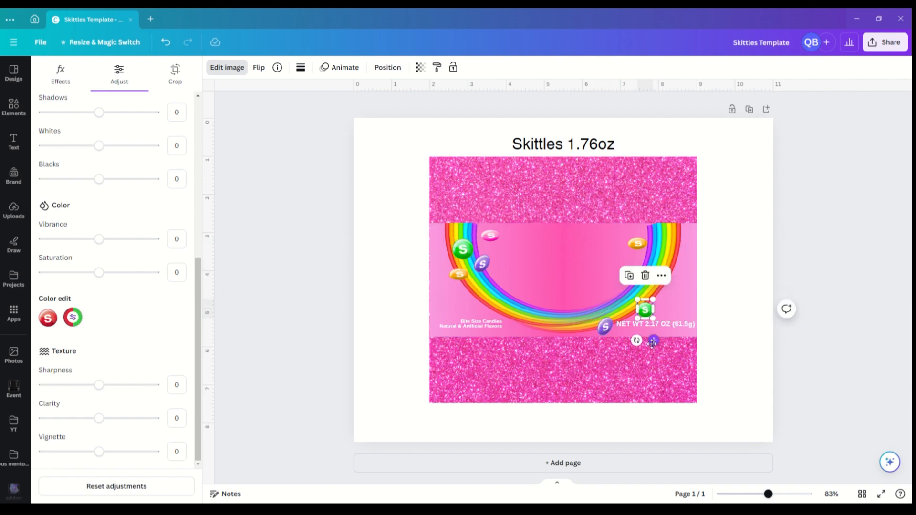
pyautogui.moveTo(654, 340); pyautogui.dragTo(652, 257)
pyautogui.click(571, 287)
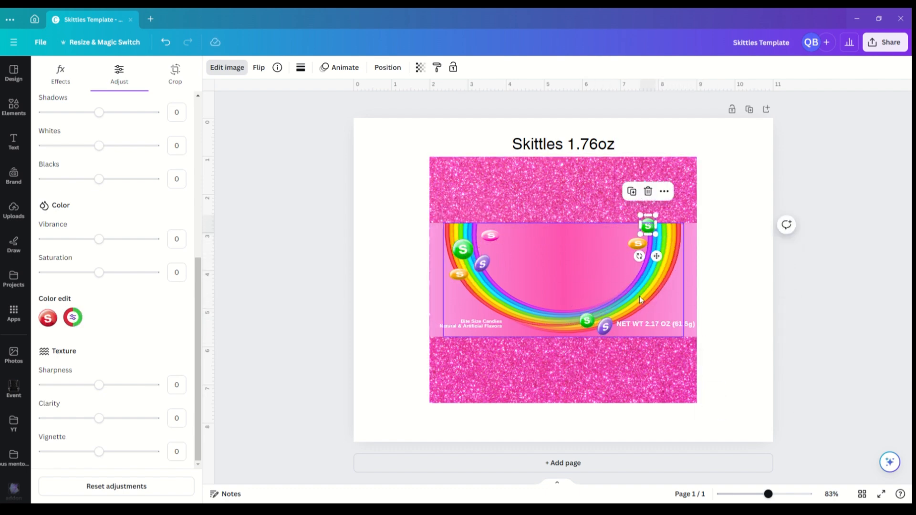
# Recolour pink the small green Skittle atop the rainbow's right arm and the tilted purple Skittle beside the net weight text
pyautogui.click(73, 317)
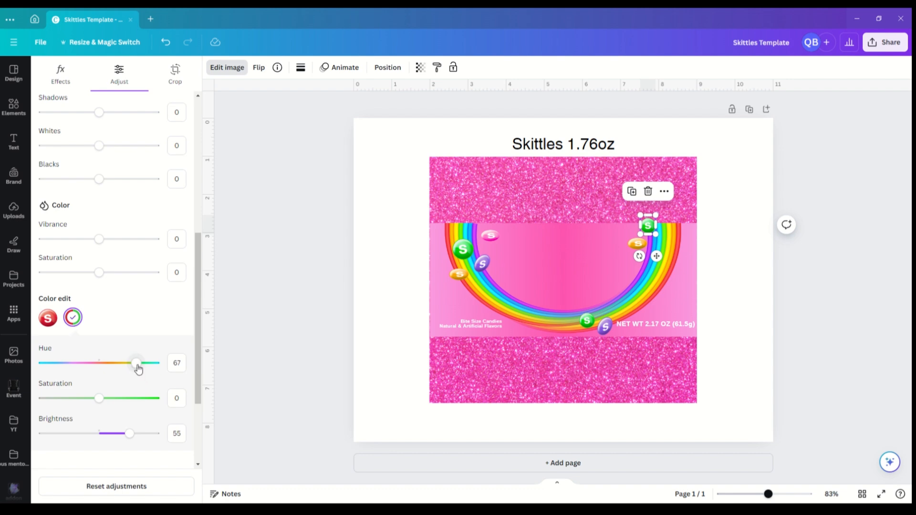
pyautogui.moveTo(138, 363); pyautogui.dragTo(135, 398)
pyautogui.click(605, 326)
pyautogui.click(73, 317)
pyautogui.moveTo(99, 433); pyautogui.dragTo(121, 434)
pyautogui.moveTo(89, 363); pyautogui.dragTo(86, 364)
pyautogui.click(482, 263)
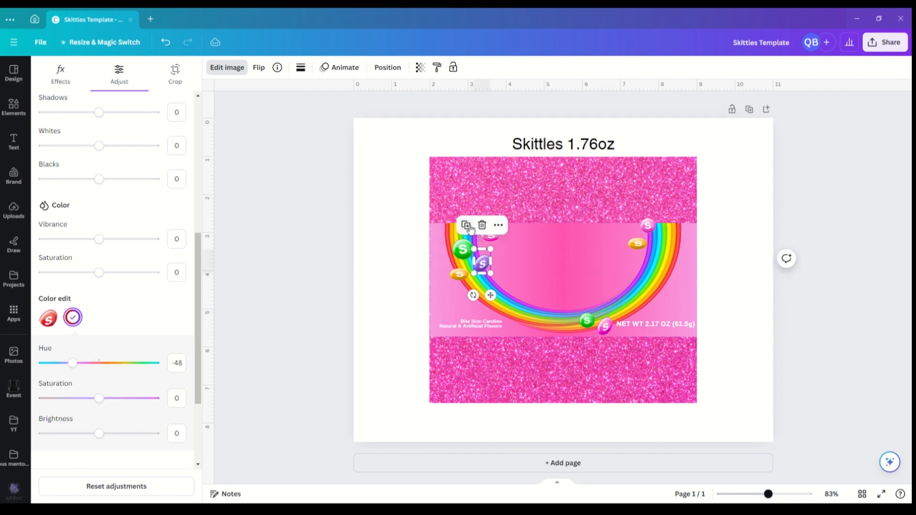
pyautogui.click(466, 225)
pyautogui.moveTo(490, 270); pyautogui.dragTo(493, 314)
pyautogui.click(493, 275)
# Duplicate the orange Skittle onto the rainbow's bottom above the pink one, and shift the green and pink Skittles there slightly left
pyautogui.click(459, 273)
pyautogui.click(443, 242)
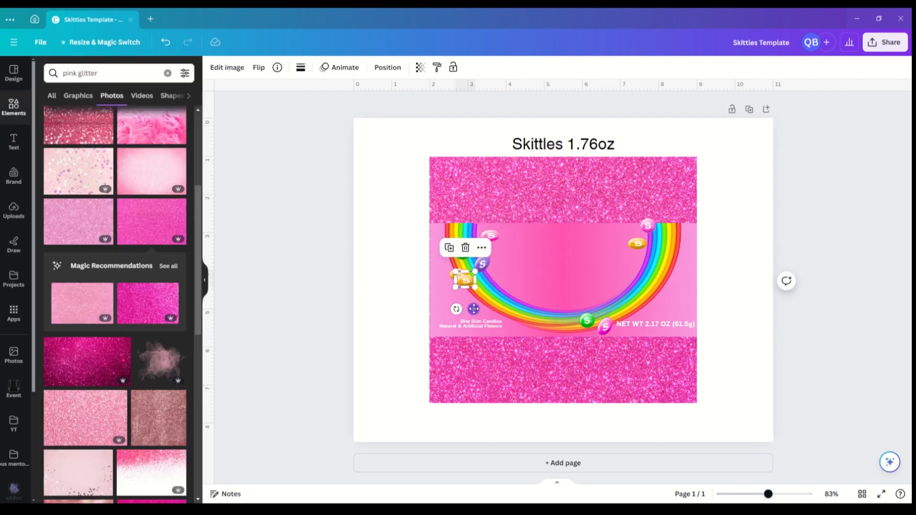
pyautogui.moveTo(466, 280); pyautogui.dragTo(610, 311)
pyautogui.moveTo(587, 321); pyautogui.dragTo(577, 325)
pyautogui.moveTo(604, 326); pyautogui.dragTo(595, 326)
pyautogui.click(615, 310)
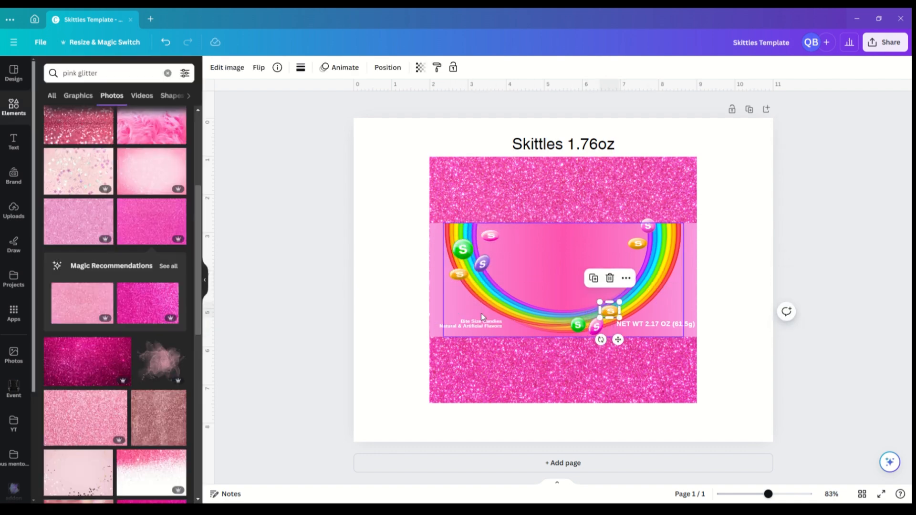
# Recolour the orange Skittle at the rainbow's bottom purple with hue -50, saturation 0 and brightness 0
pyautogui.click(227, 67)
pyautogui.click(119, 74)
pyautogui.scroll(-10, 96, 310)
pyautogui.click(72, 318)
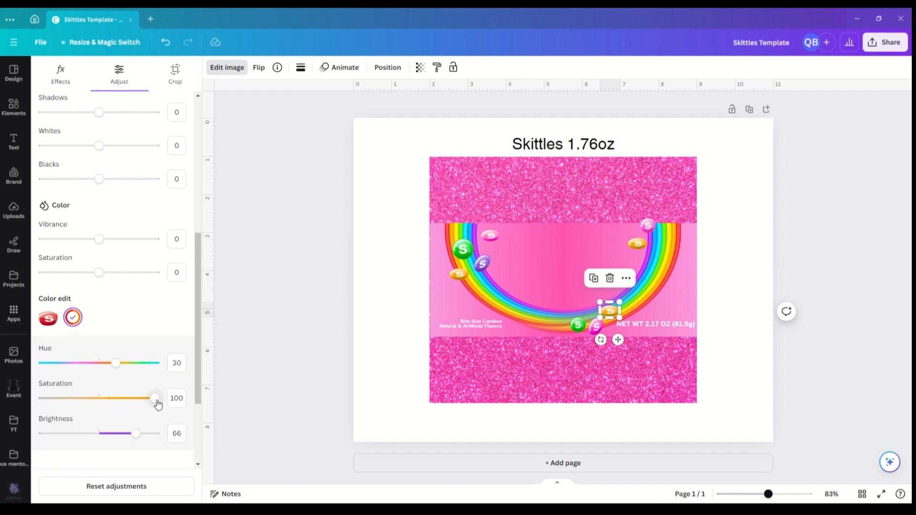
pyautogui.moveTo(108, 399); pyautogui.dragTo(98, 398)
pyautogui.moveTo(115, 363); pyautogui.dragTo(71, 363)
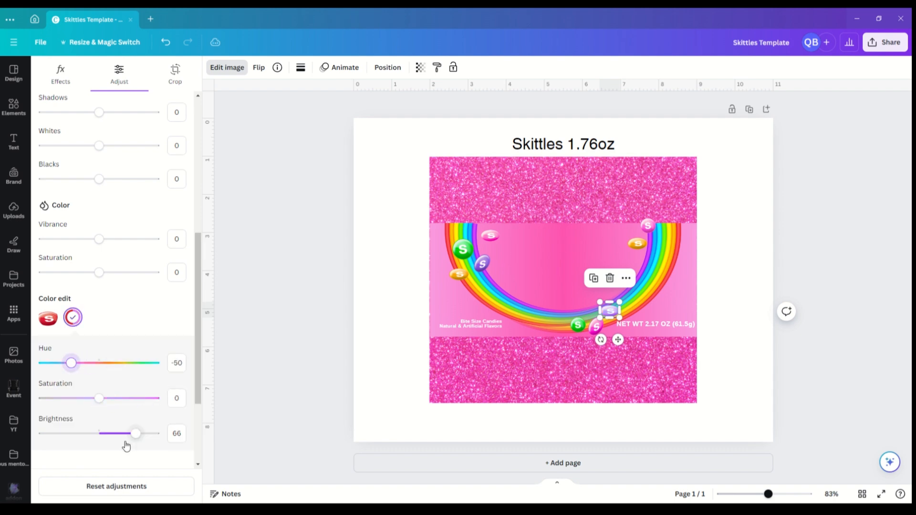
pyautogui.moveTo(136, 433); pyautogui.dragTo(99, 433)
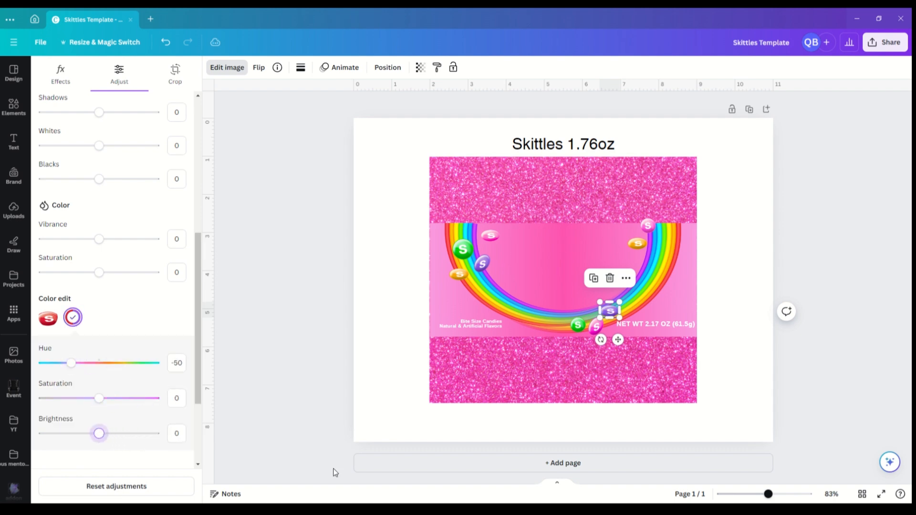
# Shift the large green Skittle toward the rainbow's upper-left edge and place a copy of the small green Skittle on its right arm
pyautogui.click(463, 253)
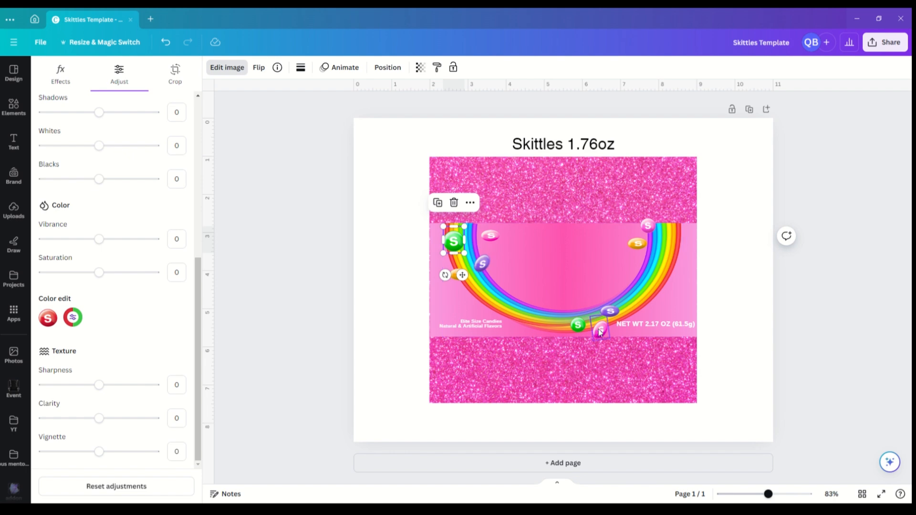
pyautogui.click(577, 324)
pyautogui.moveTo(585, 357); pyautogui.dragTo(687, 275)
# Shift the orange and tilted purple Skittles on the rainbow's left arm slightly up and to the left
pyautogui.click(459, 274)
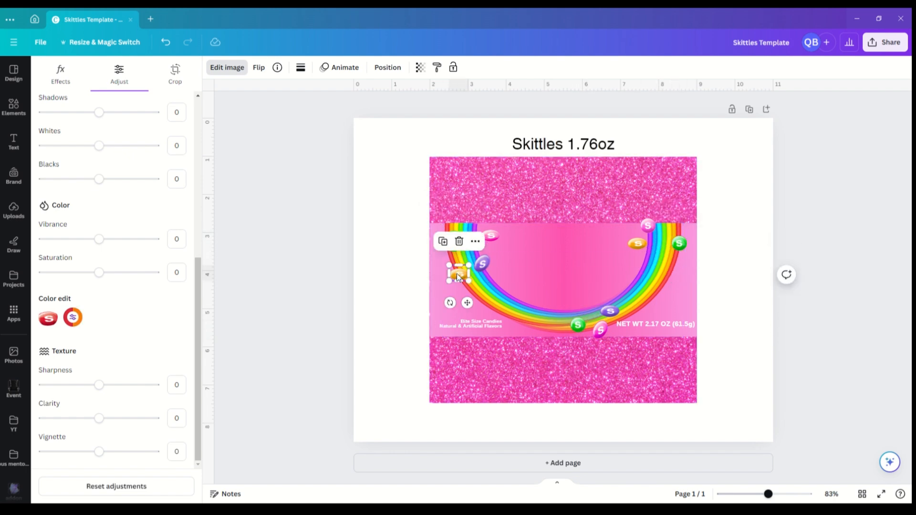
pyautogui.moveTo(467, 303); pyautogui.dragTo(457, 299)
pyautogui.click(482, 264)
pyautogui.moveTo(491, 294); pyautogui.dragTo(486, 289)
pyautogui.click(554, 286)
pyautogui.hotkey('ctrl', 'z')
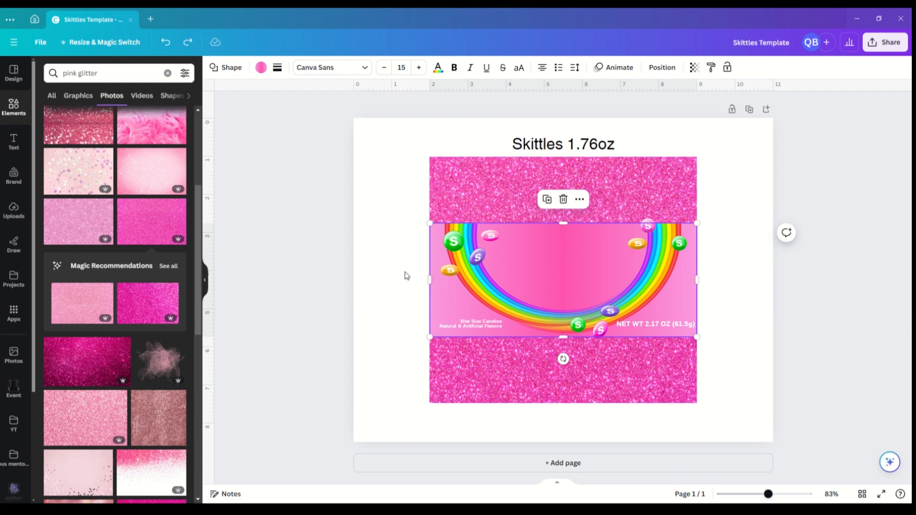
# Replace the pink glitter search with Gracie's corner and show all matching graphics
pyautogui.click(167, 73)
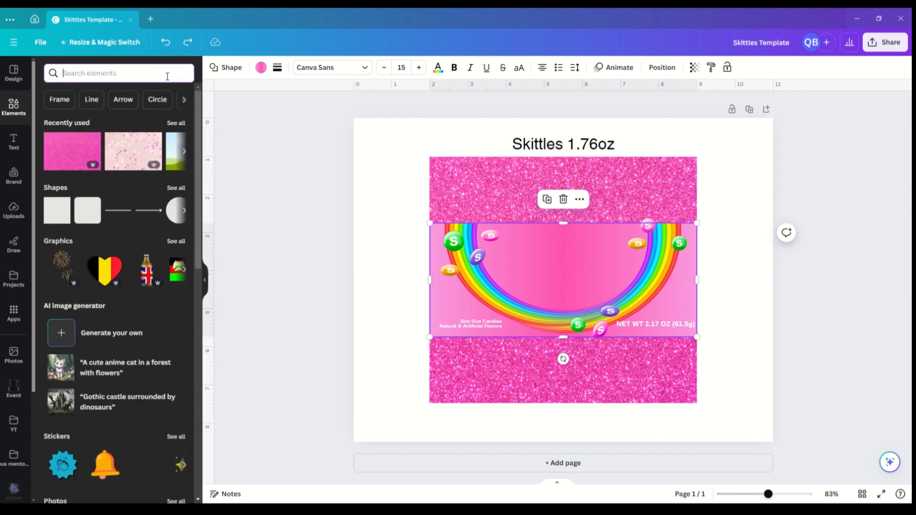
pyautogui.write('g')
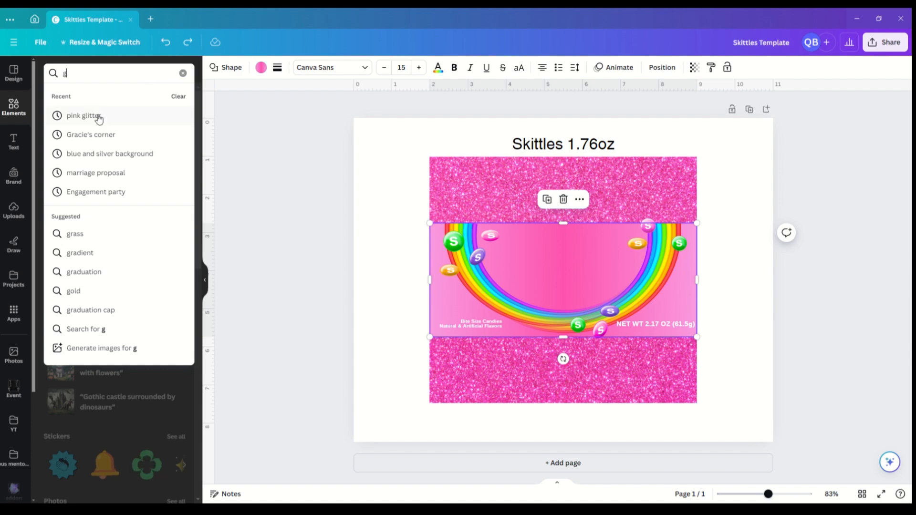
pyautogui.click(99, 138)
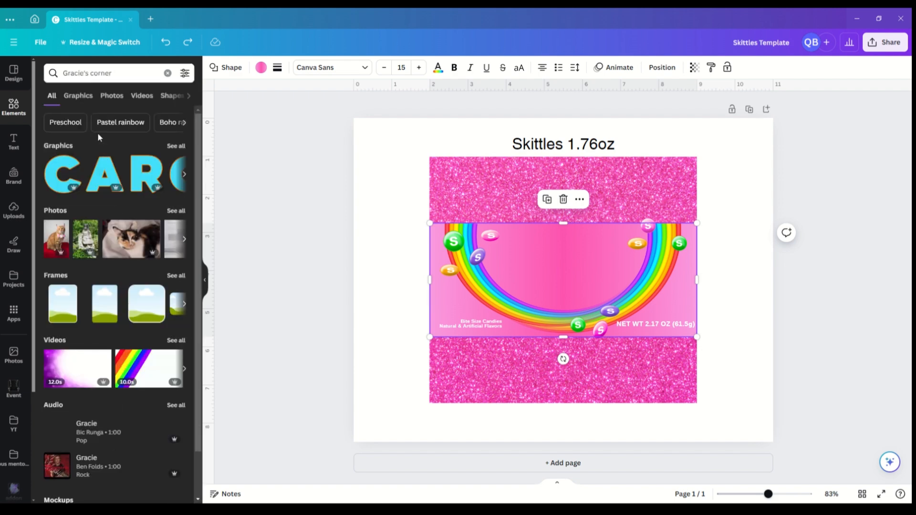
pyautogui.click(175, 147)
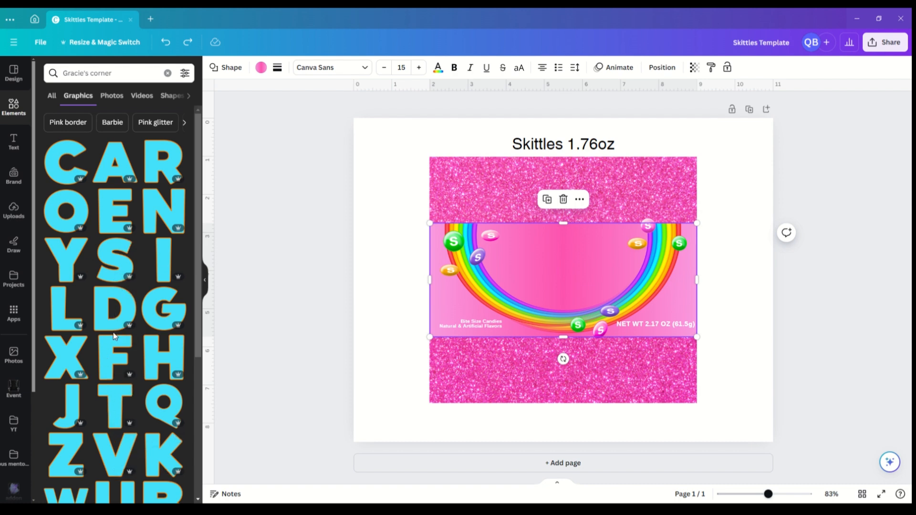
# Add the six blue, orange-edged letter graphics needed to spell the person's name to the design
pyautogui.click(115, 407)
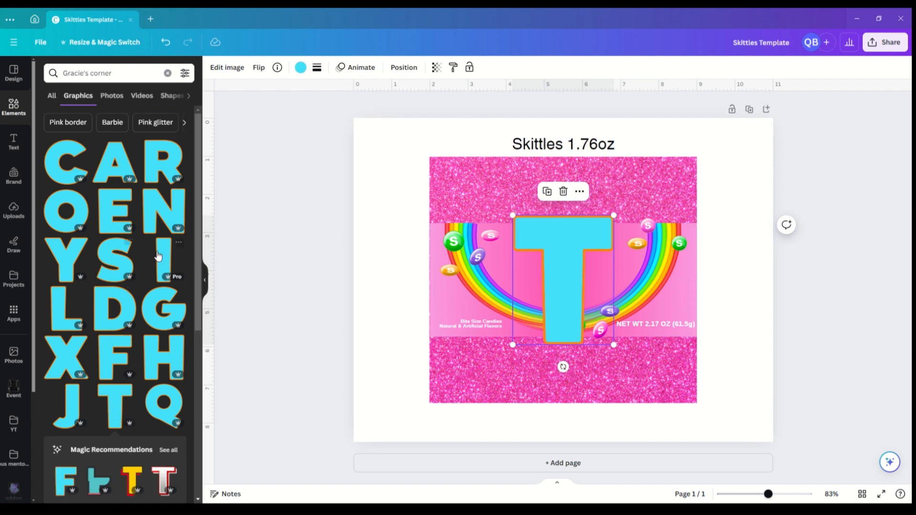
pyautogui.click(122, 183)
pyautogui.click(150, 299)
pyautogui.click(122, 341)
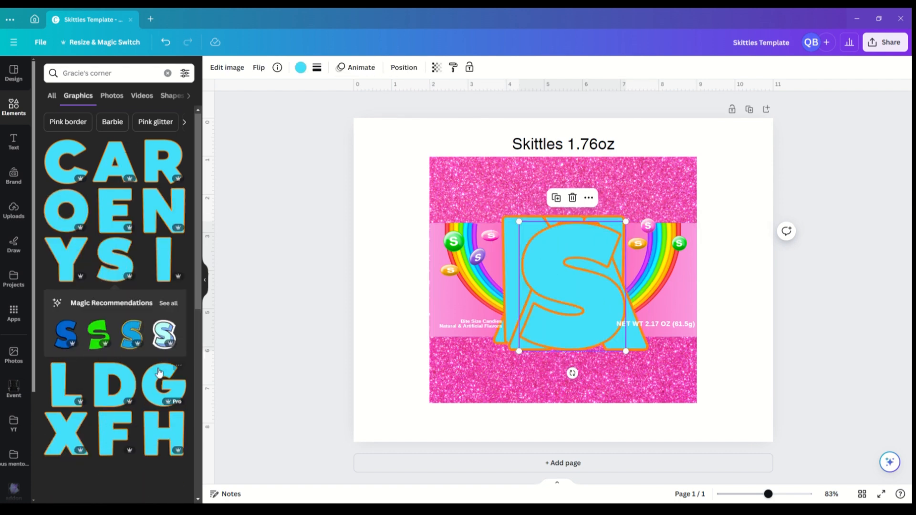
pyautogui.scroll(-5, 150, 342)
pyautogui.scroll(10, 151, 348)
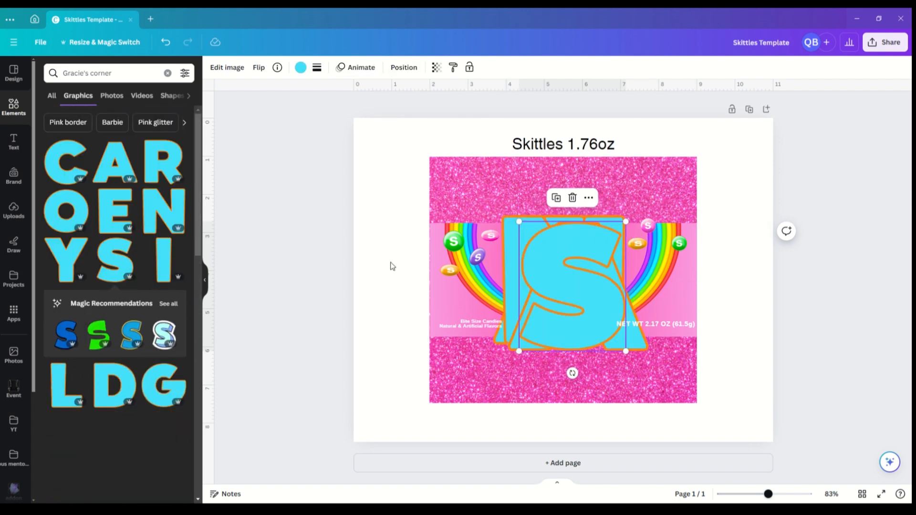
# Select the six letter graphics together and scale them down to about 1.23 in tall
pyautogui.click(403, 67)
pyautogui.keyDown('shift'); pyautogui.click(153, 371); pyautogui.keyUp('shift')
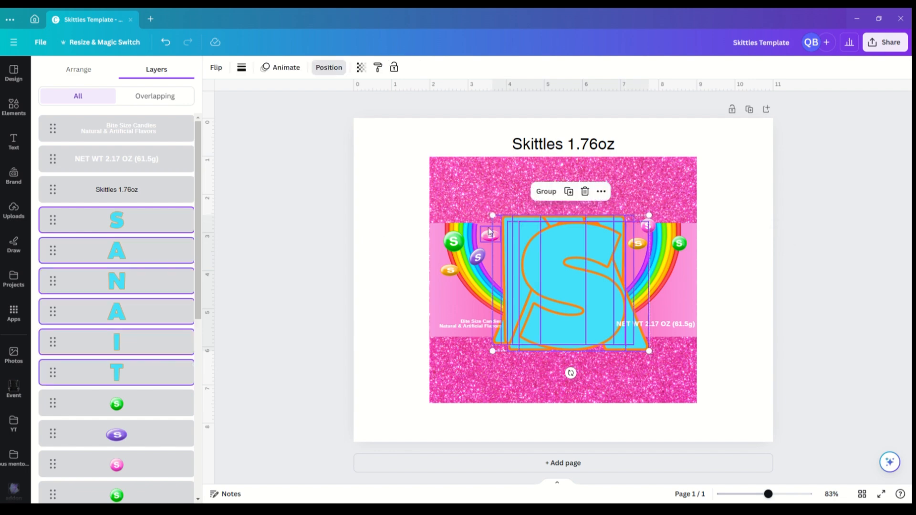
pyautogui.moveTo(491, 215); pyautogui.dragTo(652, 287)
pyautogui.click(406, 290)
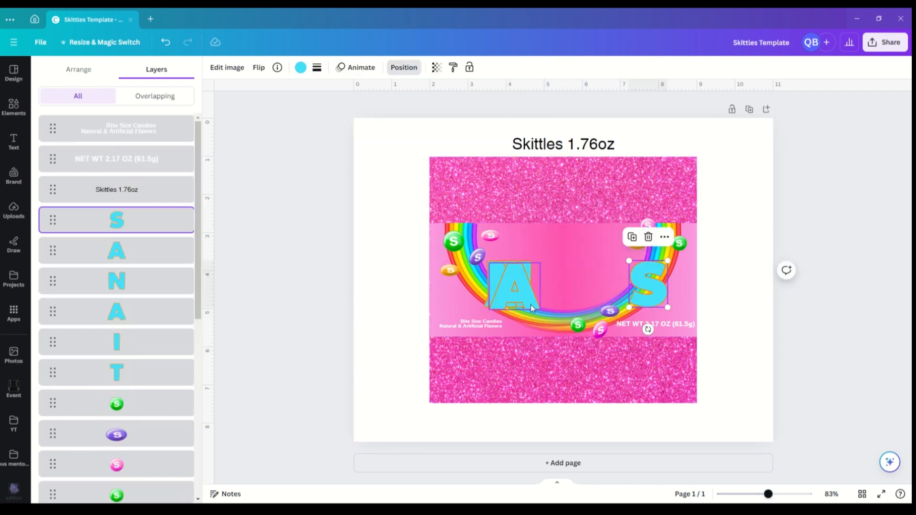
# Spread the letter graphics in a tight row across the rainbow so they spell the name
pyautogui.moveTo(529, 302); pyautogui.dragTo(621, 299)
pyautogui.moveTo(516, 297); pyautogui.dragTo(560, 292)
pyautogui.moveTo(496, 274)
pyautogui.mouseDown()
pyautogui.moveTo(514, 291)
pyautogui.moveTo(491, 262)
pyautogui.moveTo(504, 274)
pyautogui.mouseUp()
pyautogui.moveTo(642, 290); pyautogui.dragTo(660, 286)
pyautogui.moveTo(613, 292); pyautogui.dragTo(633, 290)
pyautogui.moveTo(567, 294); pyautogui.dragTo(588, 292)
pyautogui.moveTo(540, 307); pyautogui.dragTo(463, 286)
# Align all six letters by their middles and group them
pyautogui.click(142, 220)
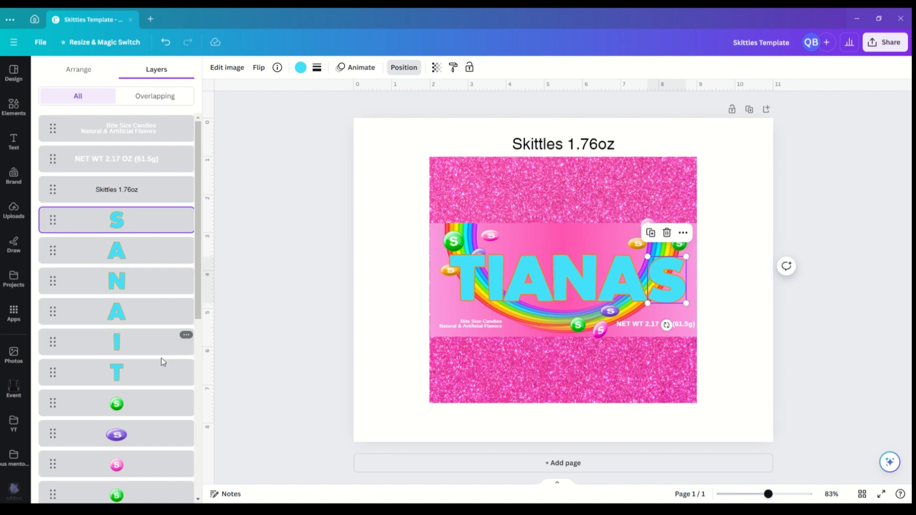
pyautogui.keyDown('shift'); pyautogui.click(155, 371); pyautogui.keyUp('shift')
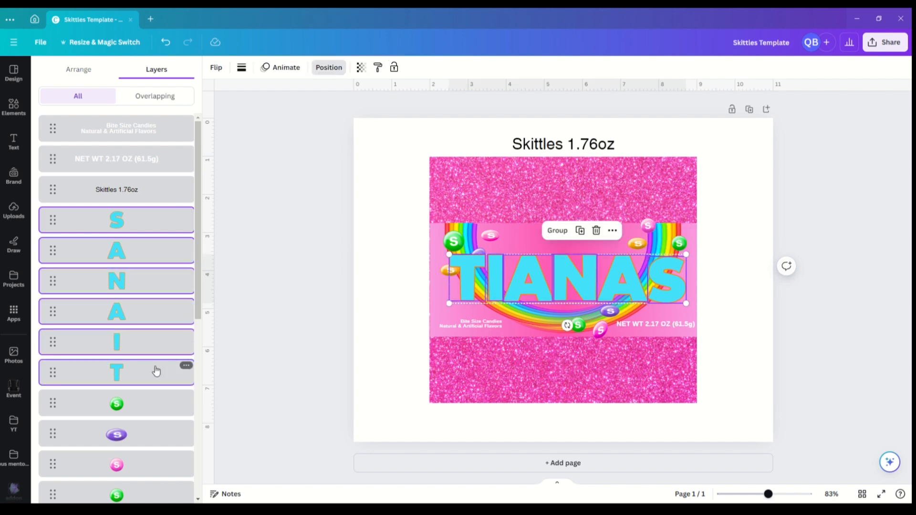
pyautogui.click(73, 70)
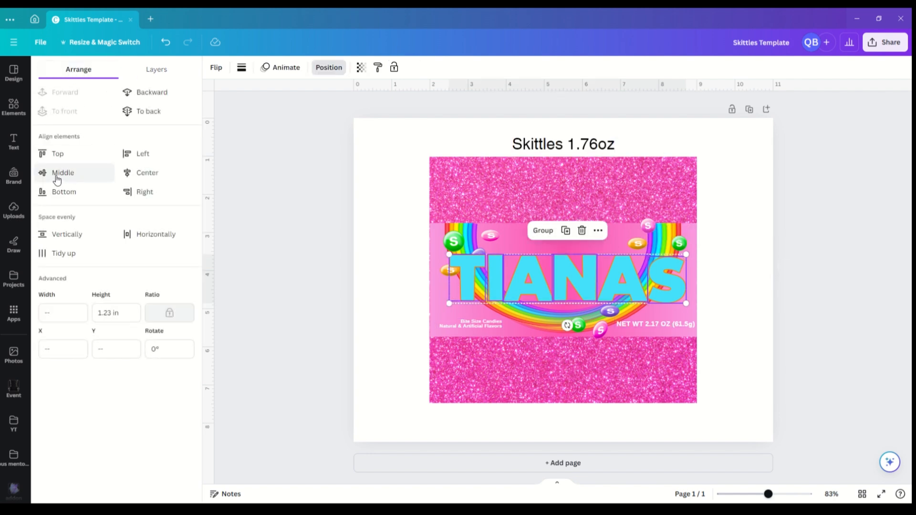
pyautogui.click(56, 176)
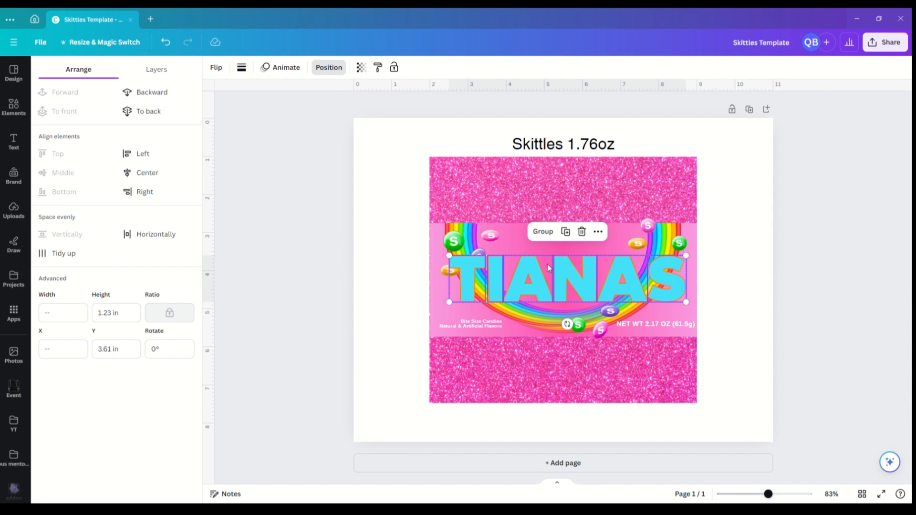
pyautogui.click(540, 234)
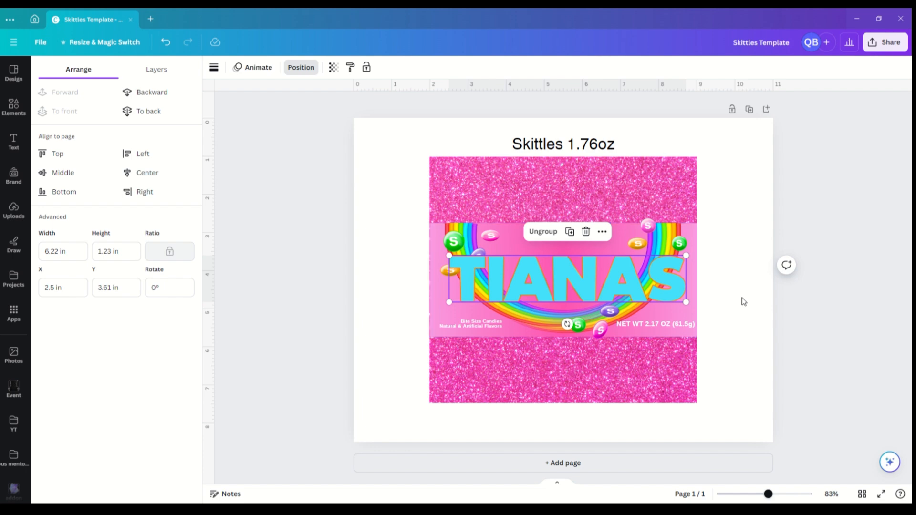
pyautogui.click(674, 293)
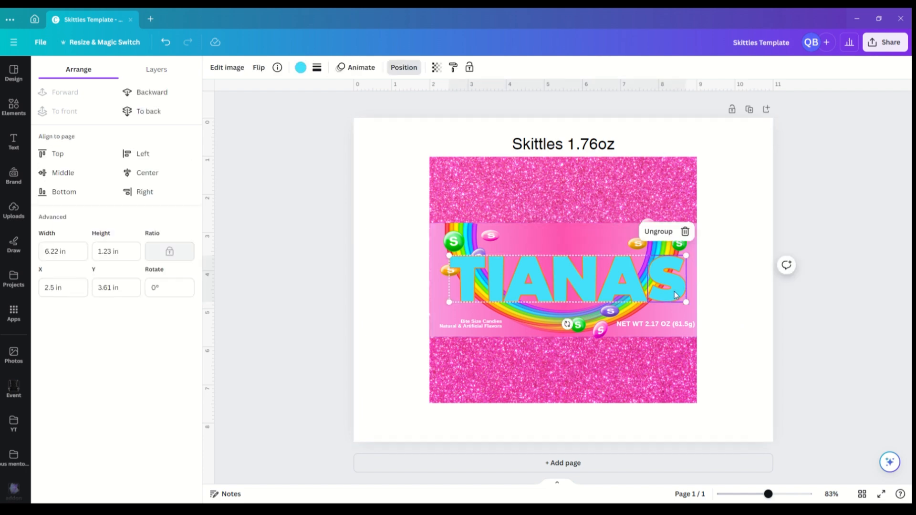
pyautogui.click(399, 297)
# Rotate the grouped name lettering to -3° and shift it slightly left on the label
pyautogui.click(152, 72)
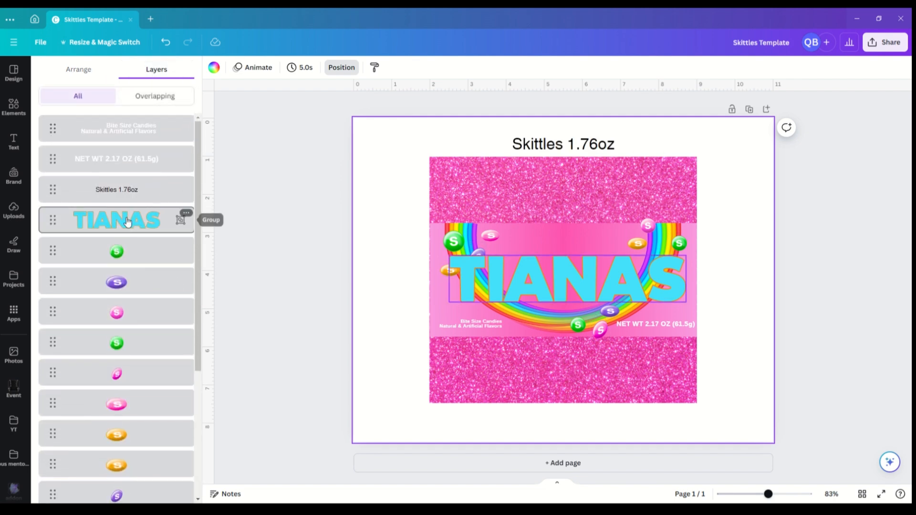
pyautogui.click(174, 221)
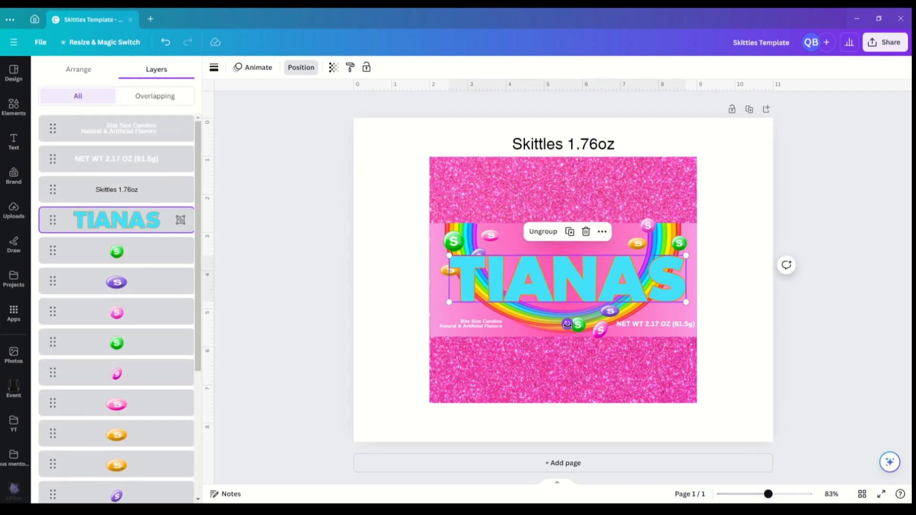
pyautogui.moveTo(567, 324); pyautogui.dragTo(570, 325)
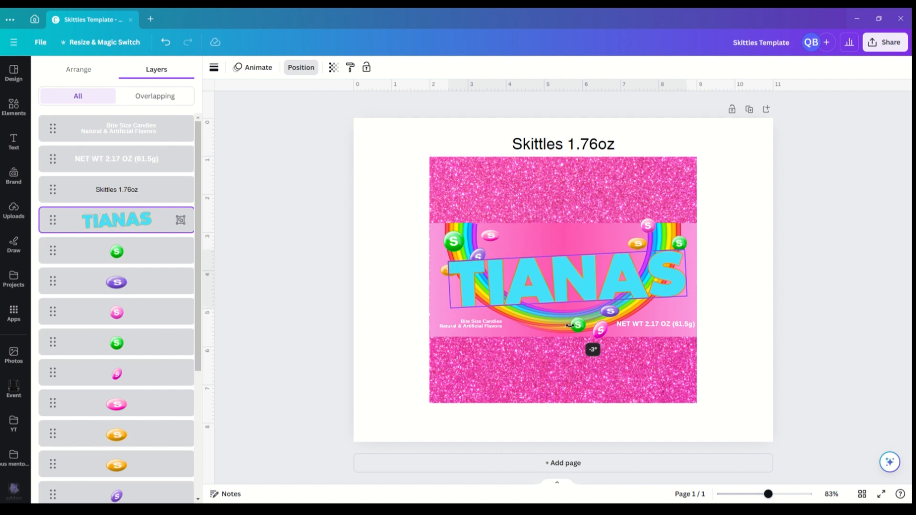
pyautogui.moveTo(570, 324); pyautogui.dragTo(570, 324)
pyautogui.moveTo(581, 285); pyautogui.dragTo(577, 285)
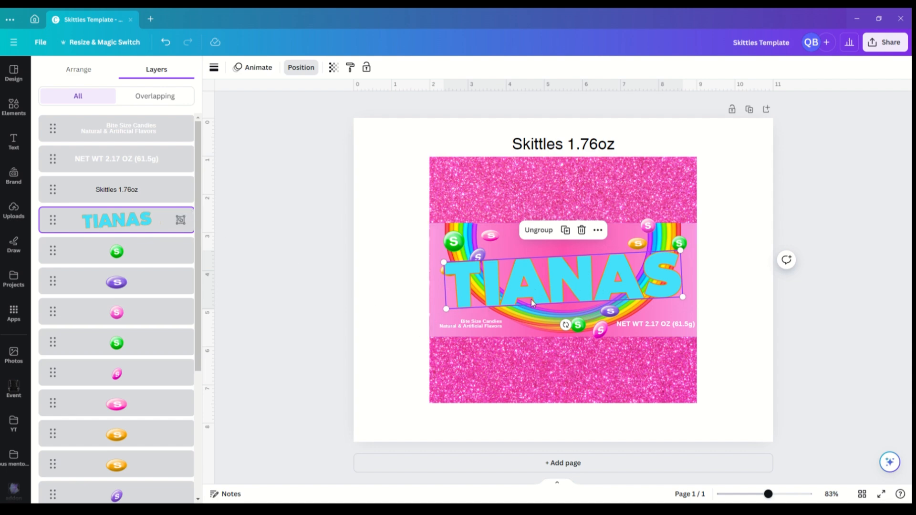
# Ungroup the name lettering and give its first letter an Outline shadow in white #FFFEFE, size about 51
pyautogui.click(550, 231)
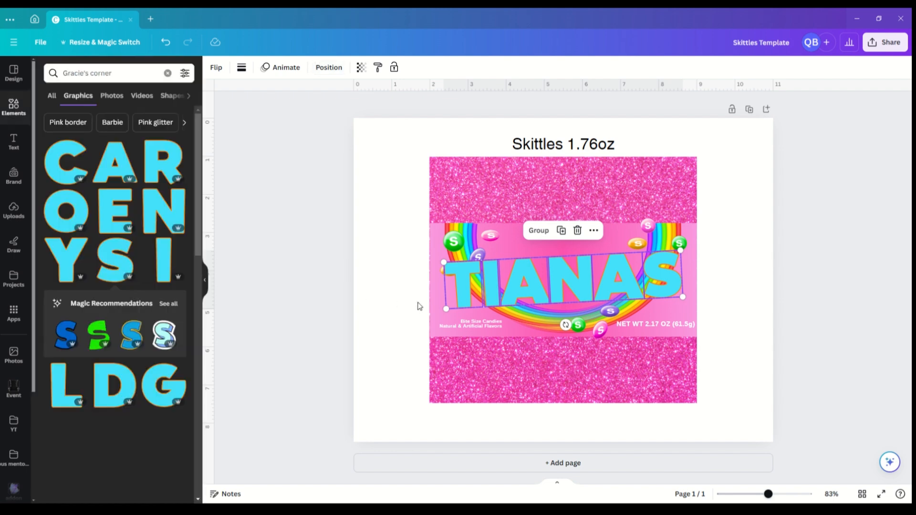
pyautogui.click(388, 284)
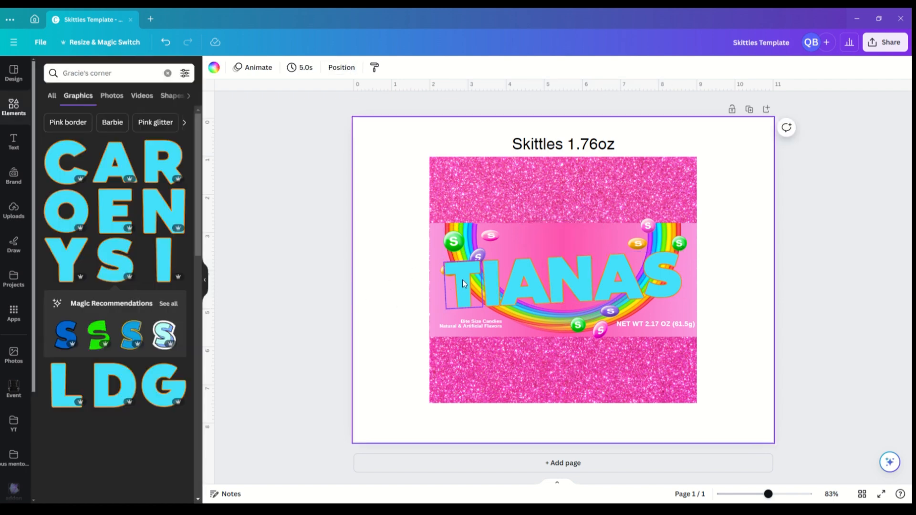
pyautogui.click(456, 264)
pyautogui.click(225, 71)
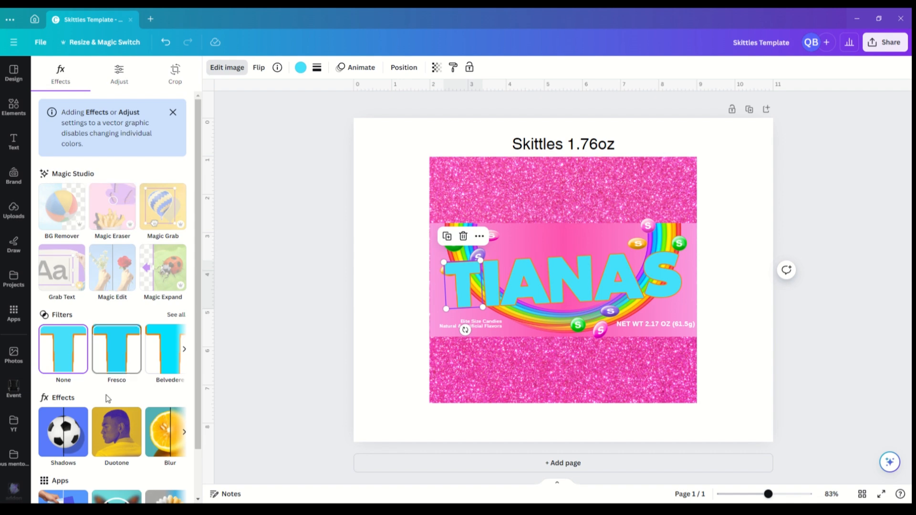
pyautogui.click(64, 429)
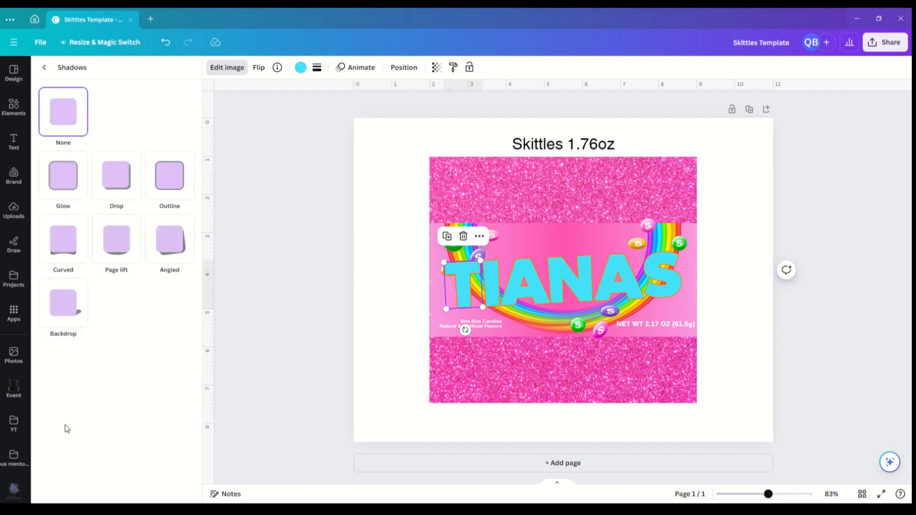
pyautogui.click(165, 179)
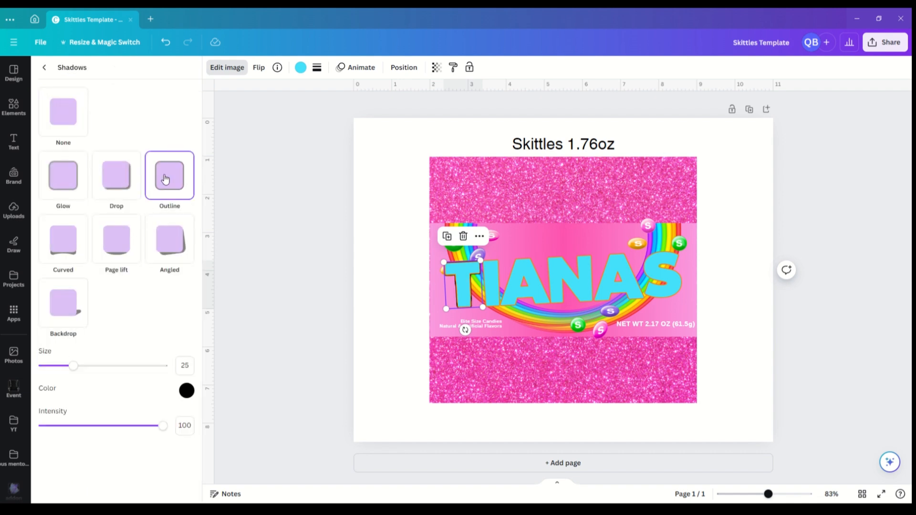
pyautogui.click(183, 392)
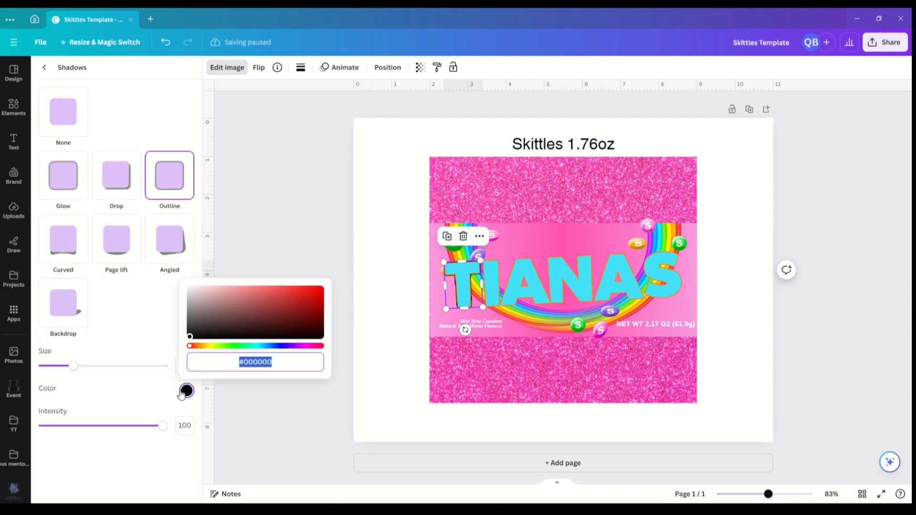
pyautogui.click(188, 288)
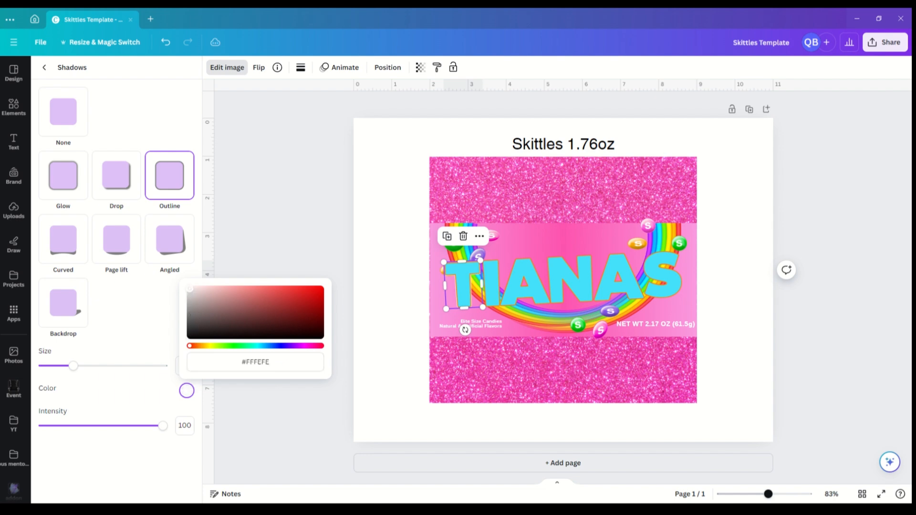
pyautogui.moveTo(73, 366); pyautogui.dragTo(105, 384)
# Give the second letter of the name a white Outline shadow with size 51
pyautogui.click(492, 284)
pyautogui.click(170, 176)
pyautogui.click(185, 366)
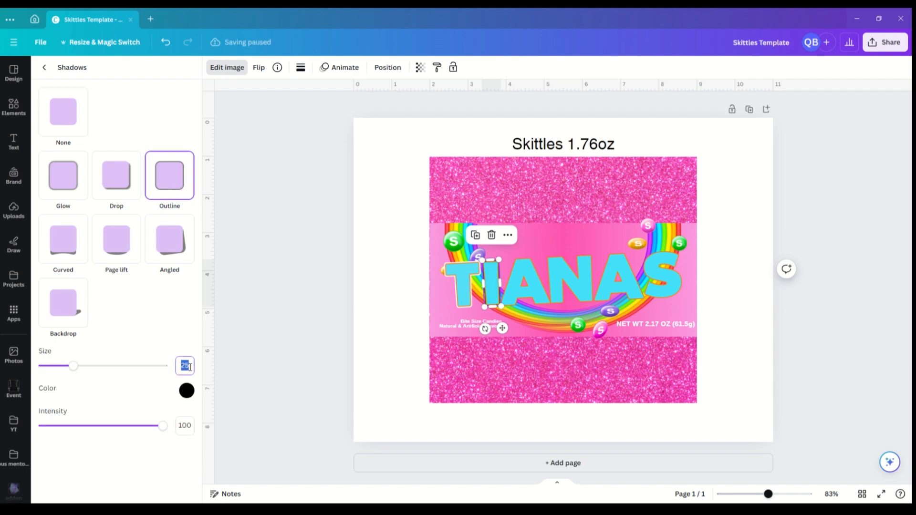
pyautogui.write('51')
pyautogui.click(186, 390)
# Apply a white Outline shadow of size 51 to the third letter of the name
pyautogui.click(522, 286)
pyautogui.click(170, 176)
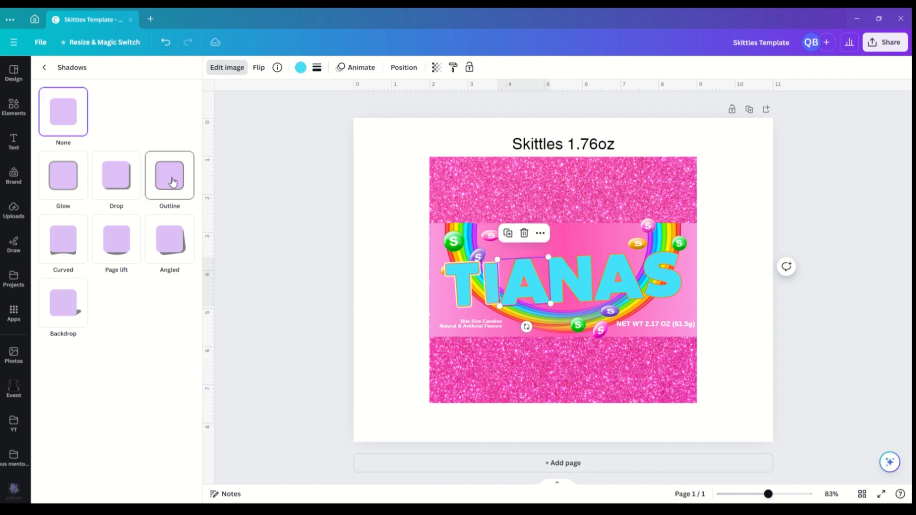
pyautogui.click(185, 366)
pyautogui.write('51')
pyautogui.click(186, 391)
pyautogui.click(187, 286)
# Add an Outline shadow to the fourth letter of the name with size 51 and colour #FFFFFF
pyautogui.click(567, 281)
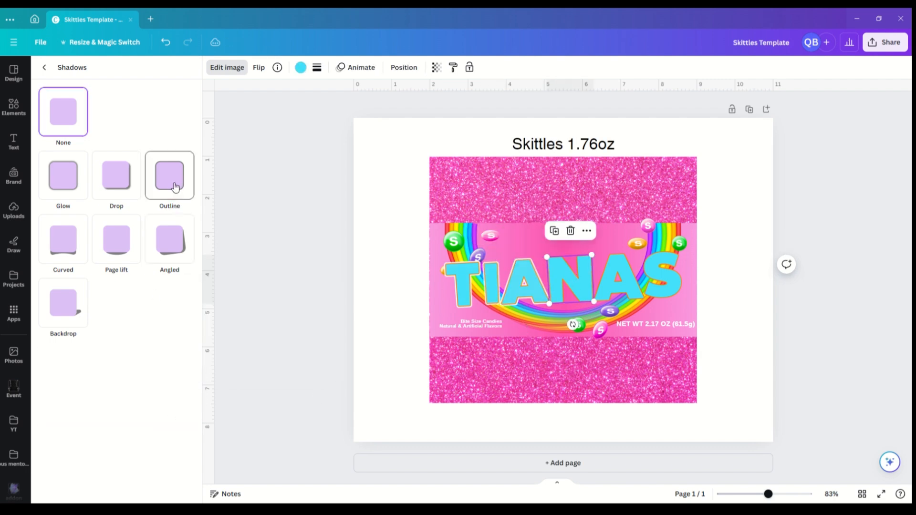
pyautogui.click(174, 187)
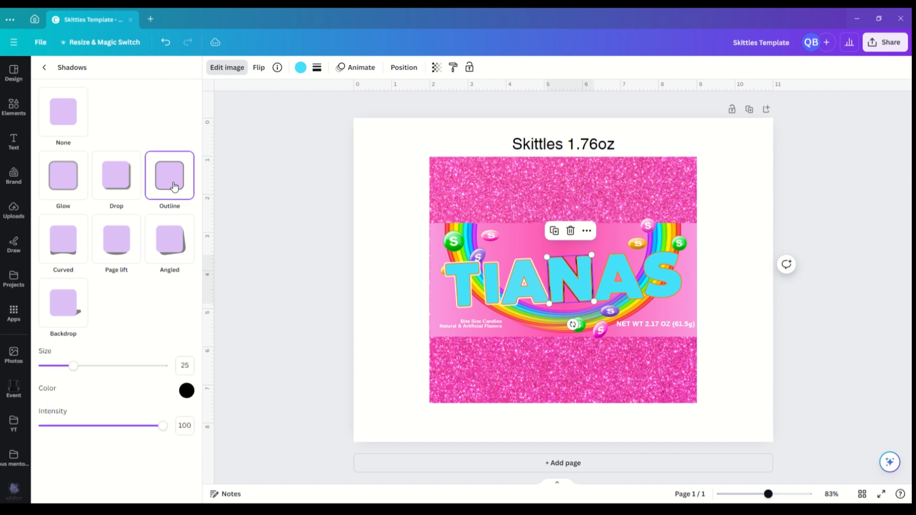
pyautogui.click(185, 366)
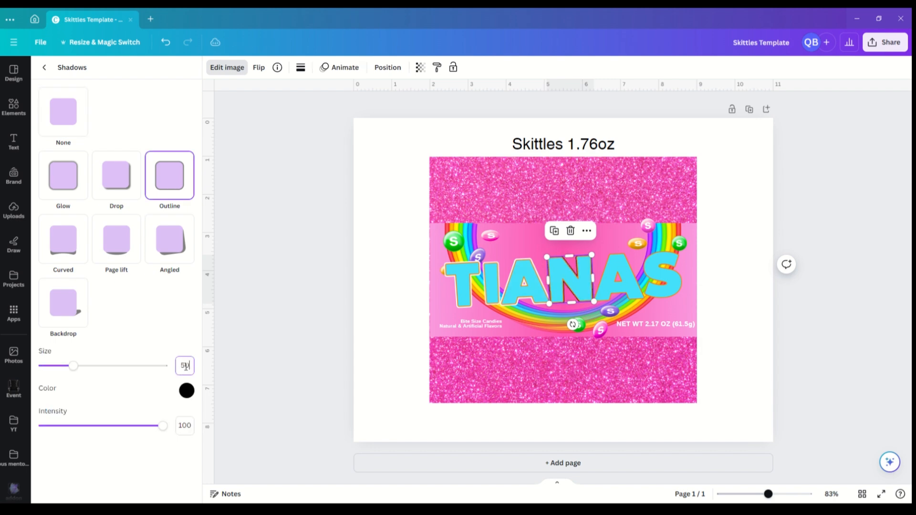
pyautogui.click(187, 390)
pyautogui.moveTo(190, 338); pyautogui.dragTo(189, 289)
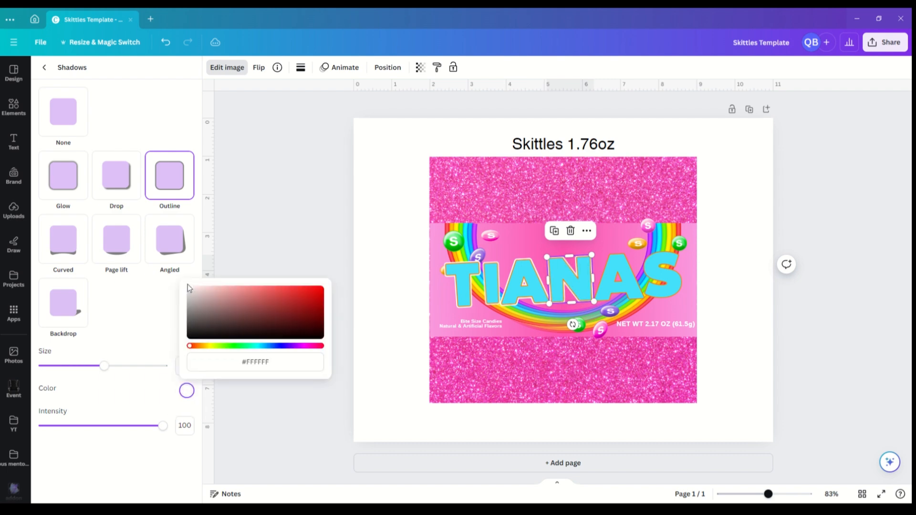
# Apply an Outline shadow to the fifth letter of the name, with size about 50 and colour #FFFFFF
pyautogui.click(632, 287)
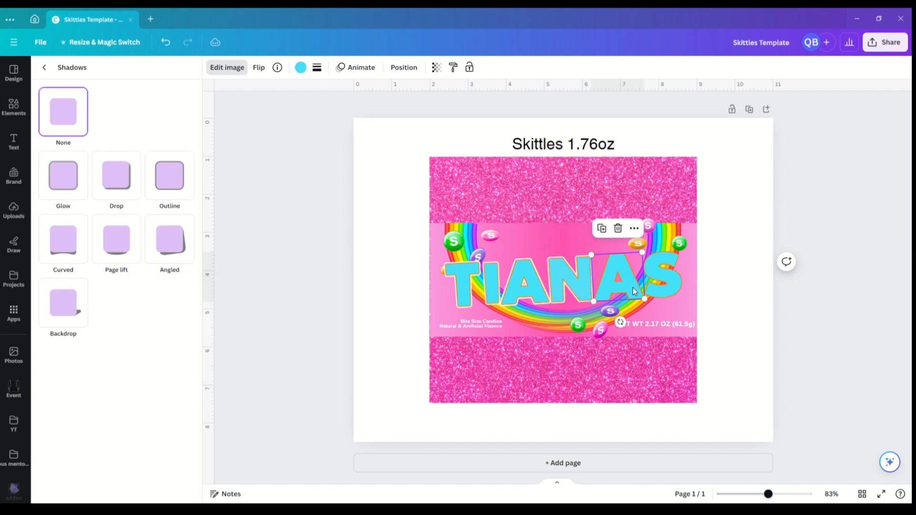
pyautogui.click(167, 180)
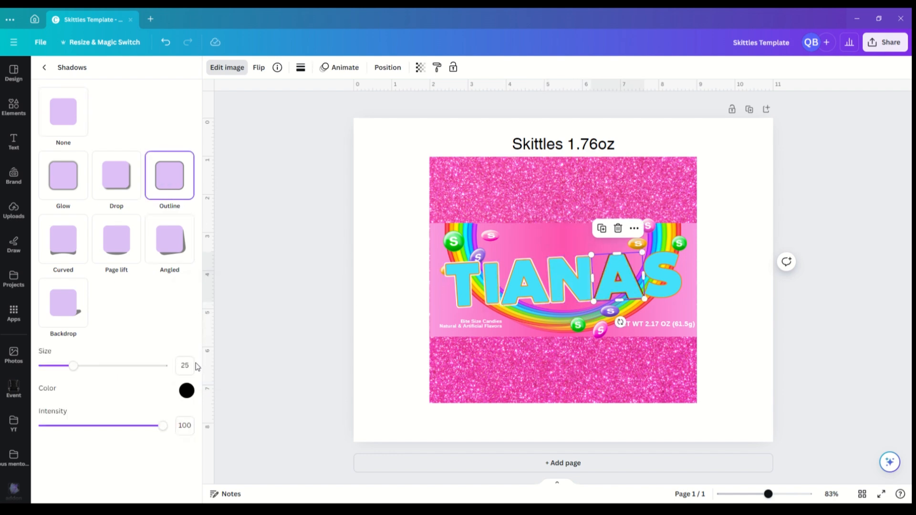
pyautogui.write('50')
pyautogui.click(186, 391)
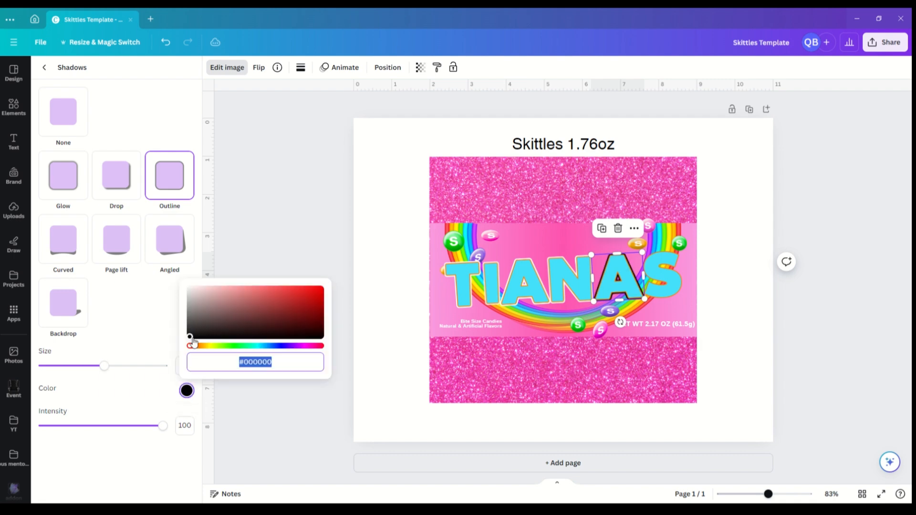
pyautogui.moveTo(190, 336); pyautogui.dragTo(189, 288)
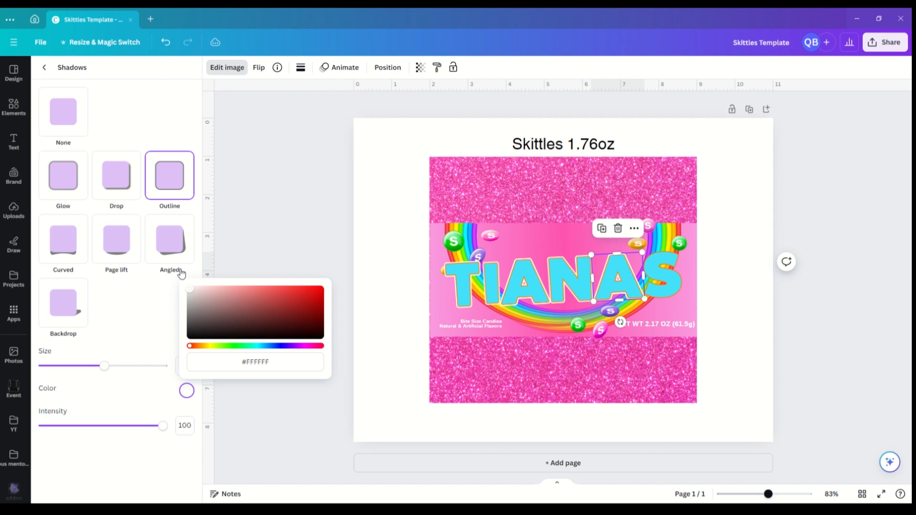
# Give the last letter of the name an Outline shadow of size 51 in white #FFFFFF
pyautogui.click(681, 285)
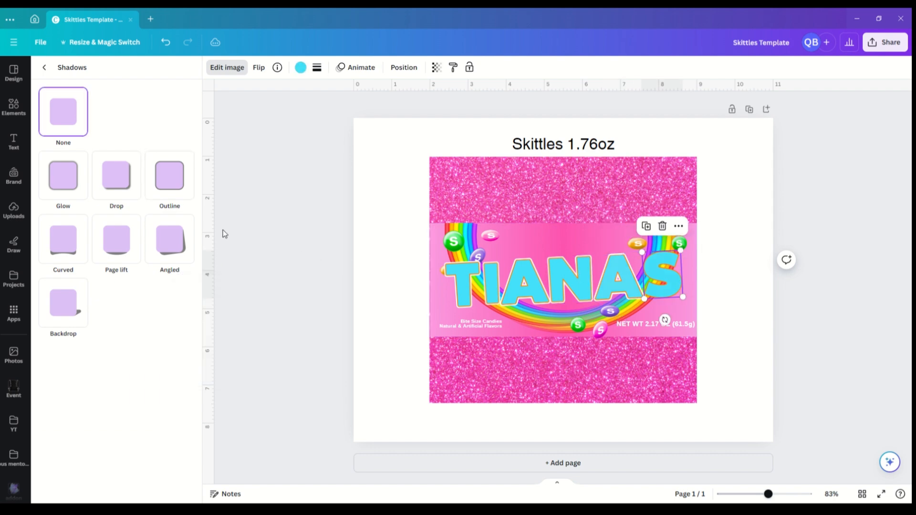
pyautogui.click(162, 180)
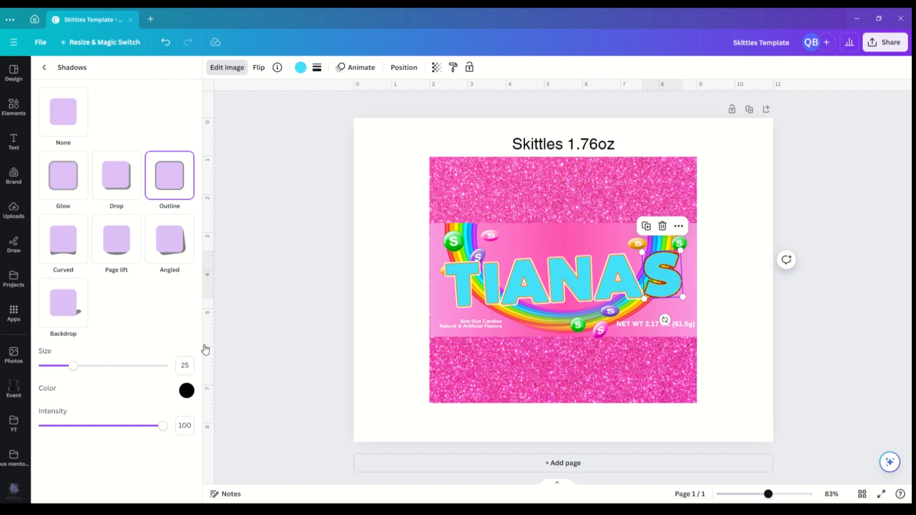
pyautogui.click(189, 368)
pyautogui.write('5')
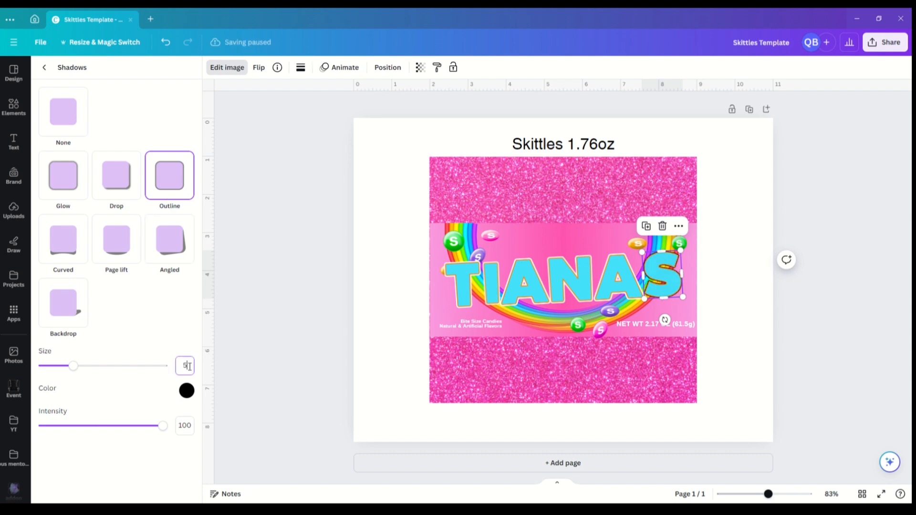
pyautogui.click(187, 390)
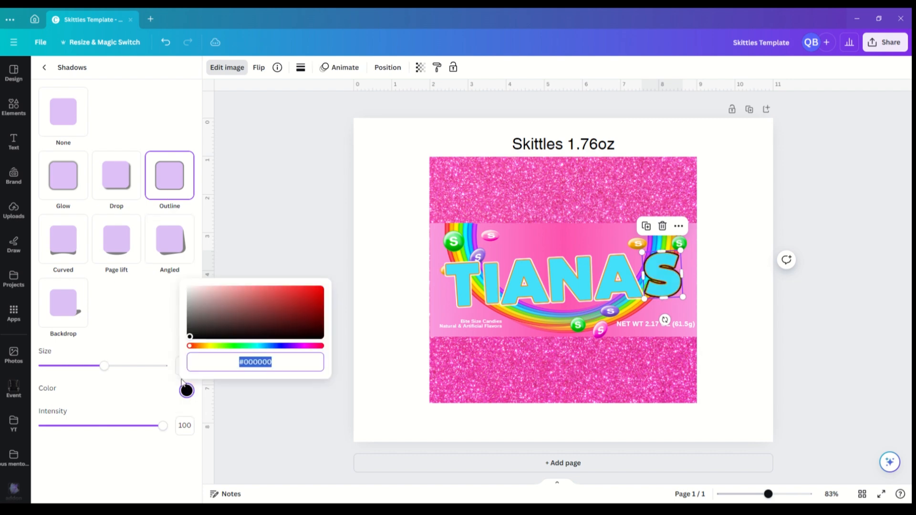
pyautogui.moveTo(189, 339); pyautogui.dragTo(180, 286)
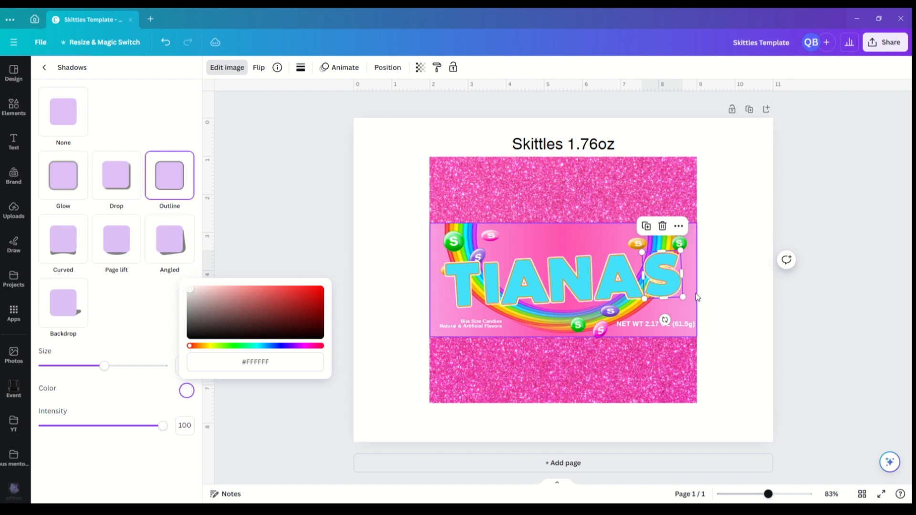
pyautogui.click(188, 127)
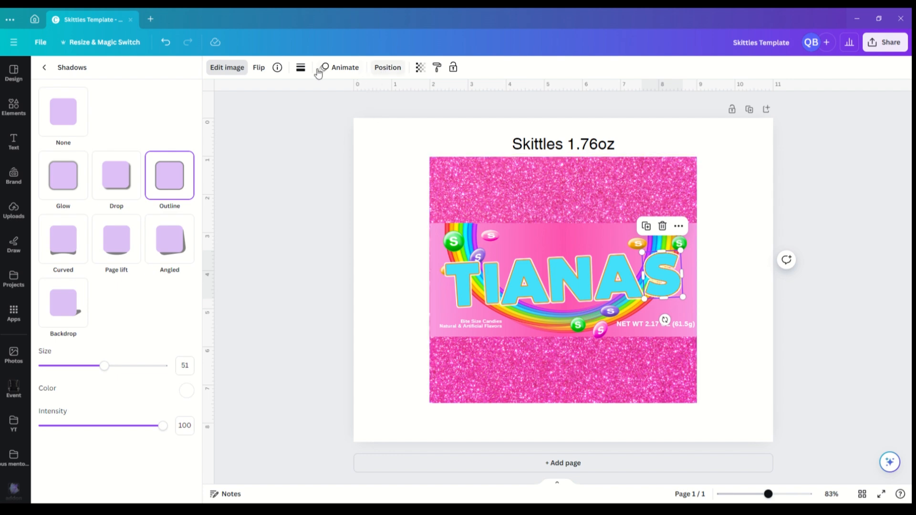
# Group all six letter layers of the name into one object
pyautogui.click(378, 72)
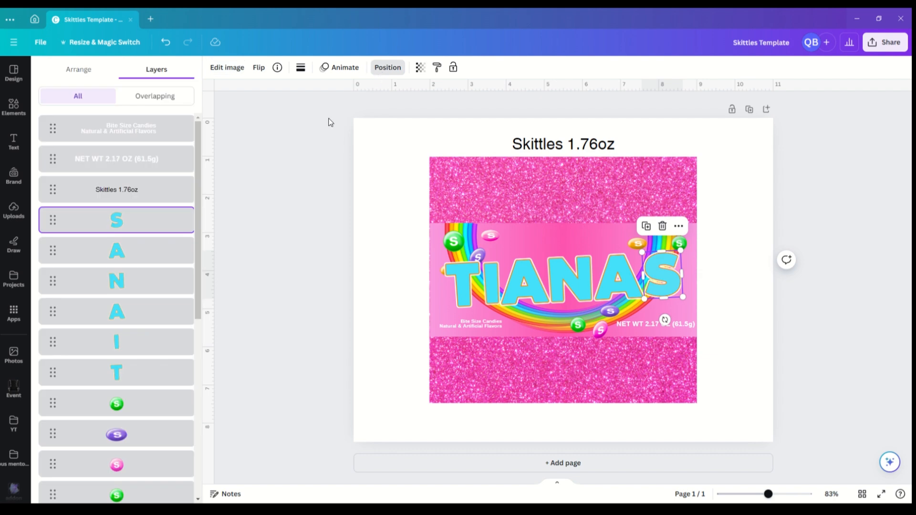
pyautogui.keyDown('shift'); pyautogui.click(162, 384); pyautogui.keyUp('shift')
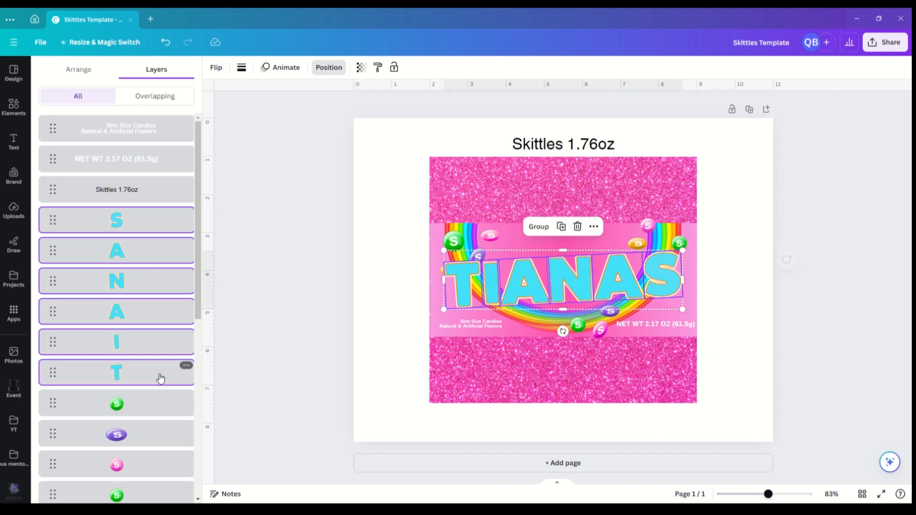
pyautogui.click(545, 232)
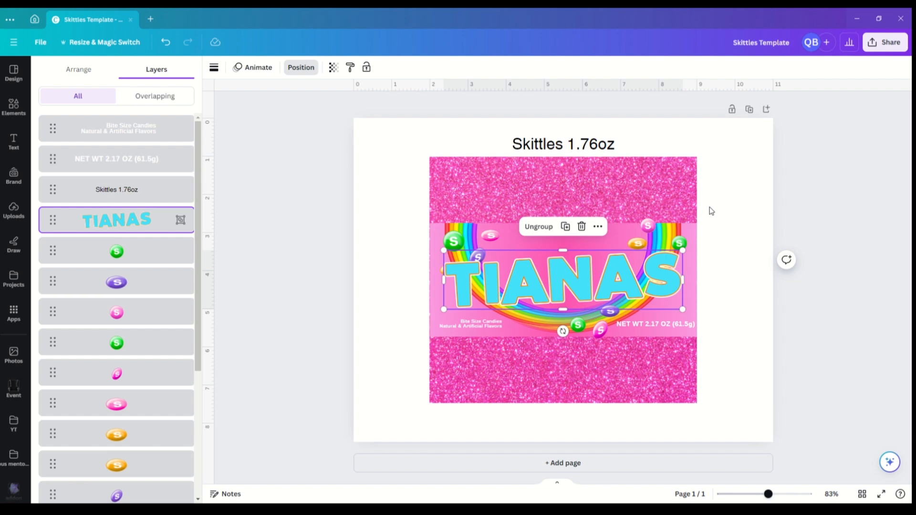
pyautogui.click(395, 185)
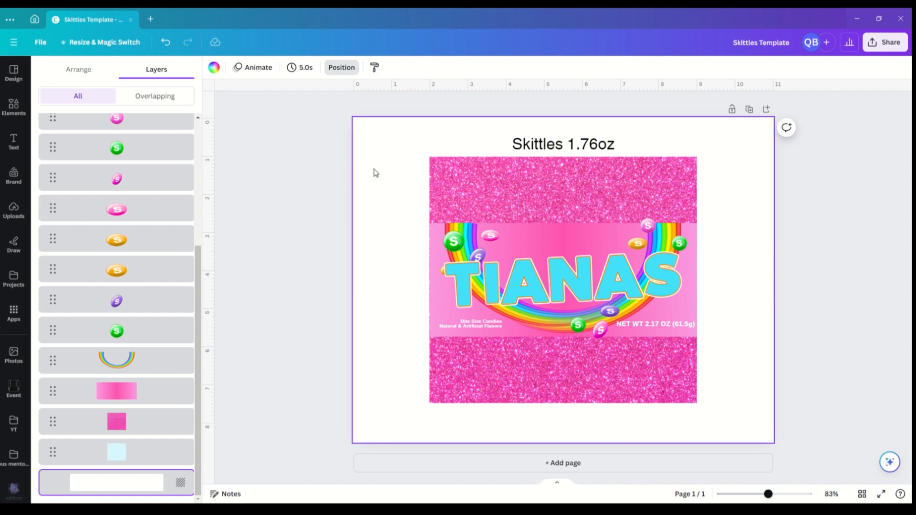
# Add a text box reading "Party" and enlarge it to a font size of about 35.9
pyautogui.press('t')
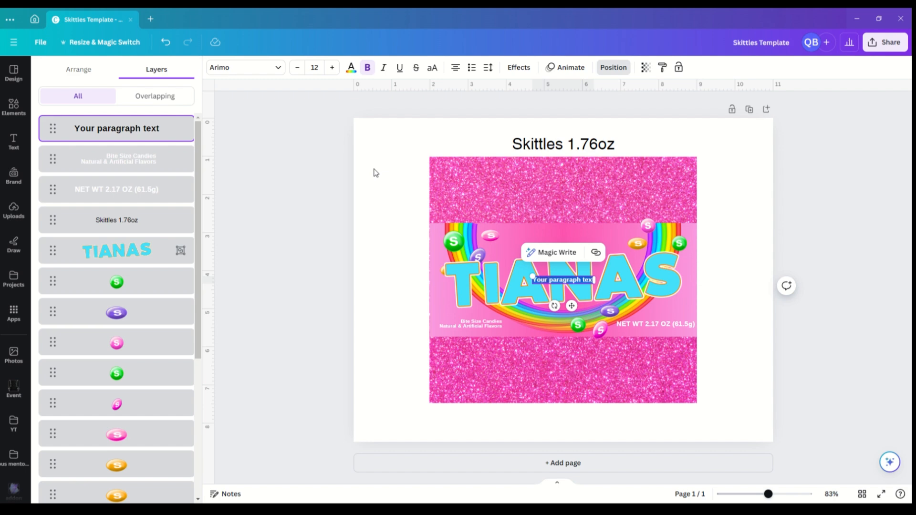
pyautogui.write('Party')
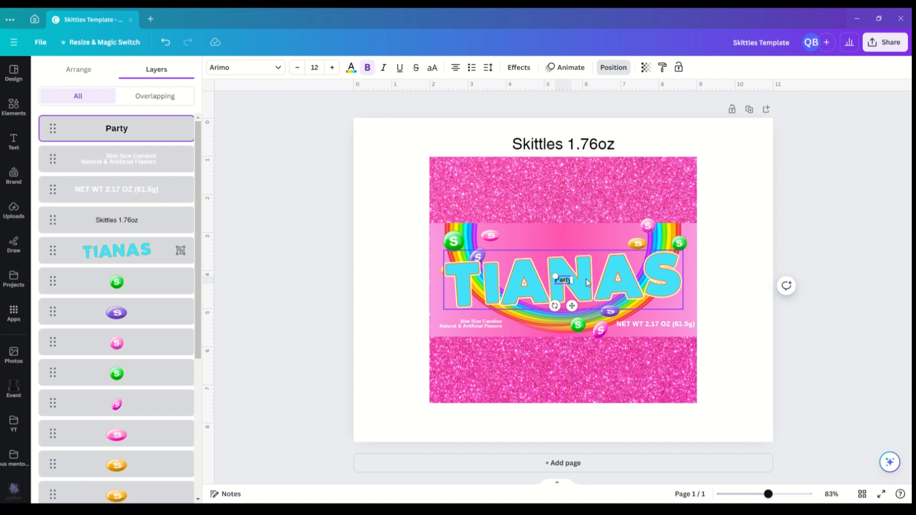
pyautogui.moveTo(551, 273)
pyautogui.mouseDown()
pyautogui.moveTo(523, 261)
pyautogui.moveTo(536, 274)
pyautogui.moveTo(524, 274)
pyautogui.moveTo(535, 274)
pyautogui.mouseUp()
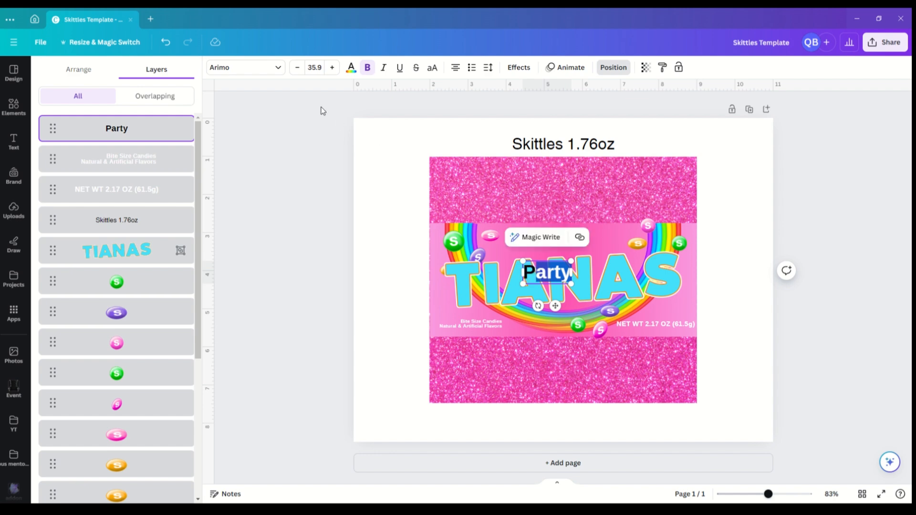
# Set the "Party" text in white League Spartan and place it centred below the name lettering
pyautogui.click(279, 68)
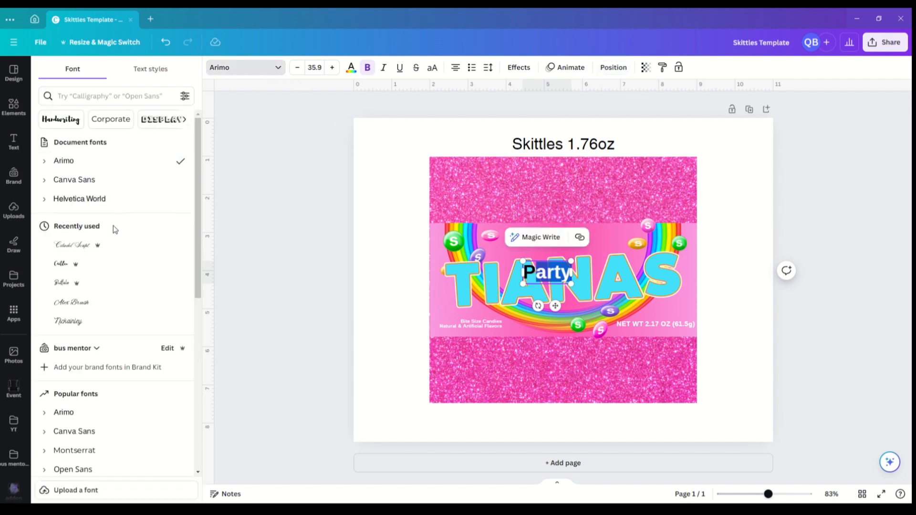
pyautogui.scroll(-5, 113, 229)
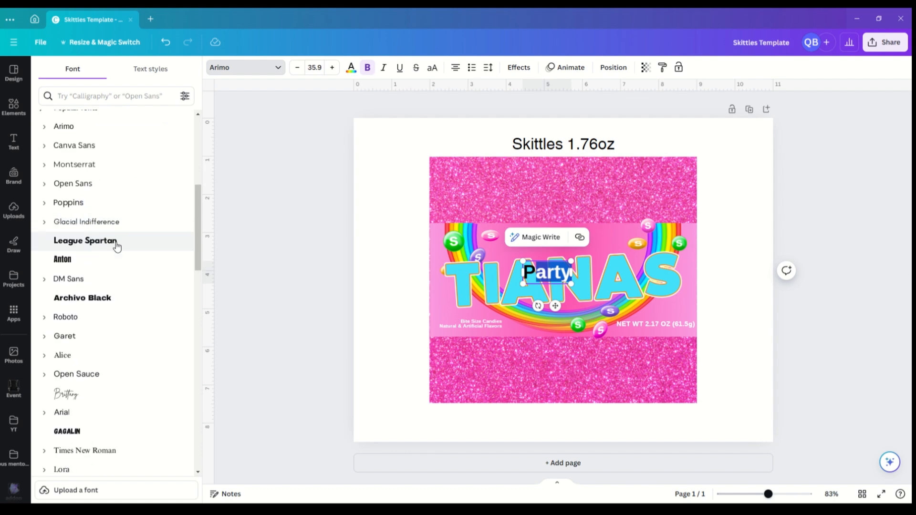
pyautogui.click(116, 246)
pyautogui.moveTo(555, 306); pyautogui.dragTo(554, 351)
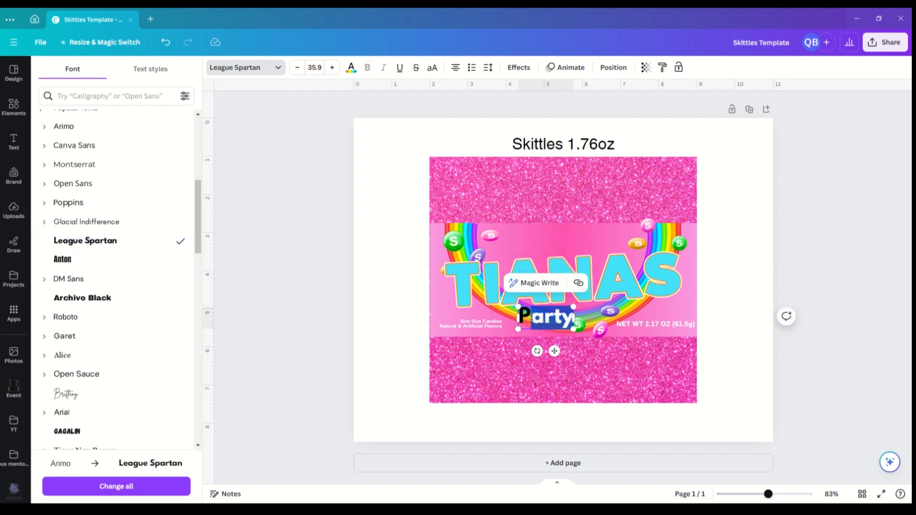
pyautogui.click(351, 67)
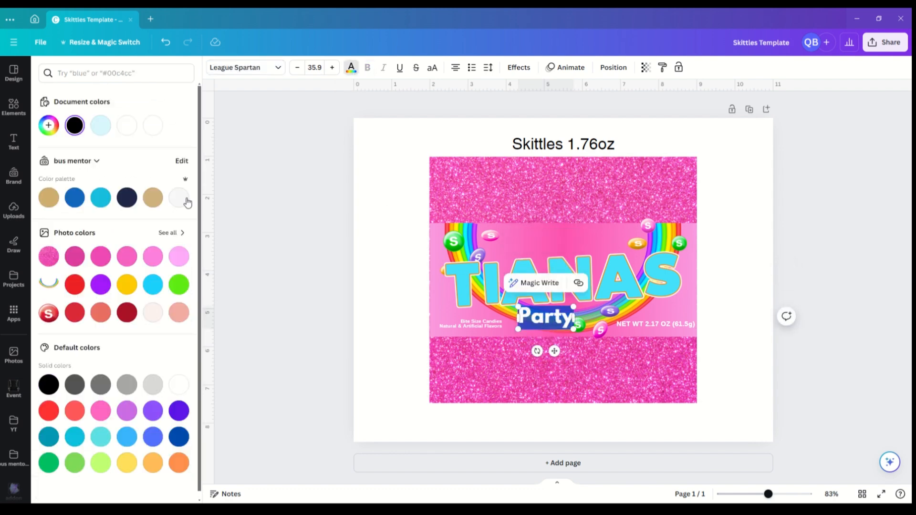
# Add a thickened Outline effect to "Party", sampling the outline colour from the light blue name lettering
pyautogui.click(519, 67)
pyautogui.click(178, 272)
pyautogui.click(45, 323)
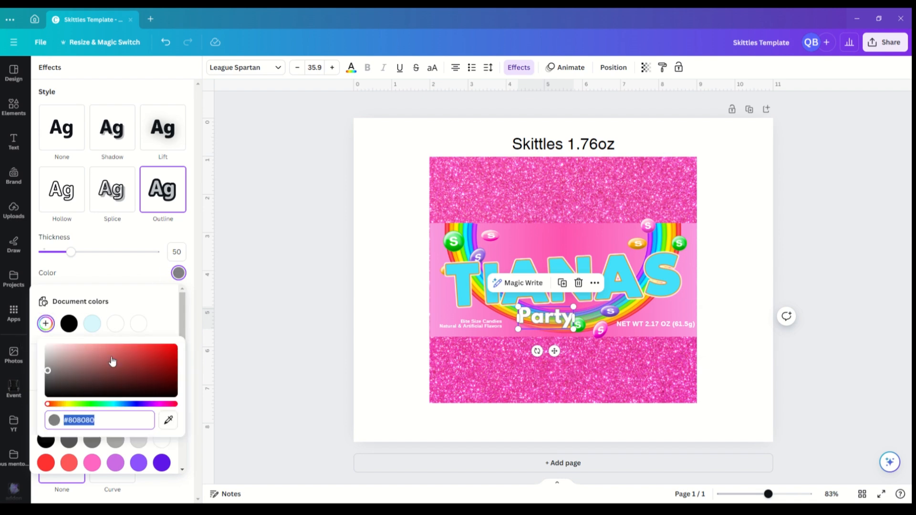
pyautogui.click(168, 420)
pyautogui.click(457, 284)
pyautogui.moveTo(71, 252); pyautogui.dragTo(87, 252)
pyautogui.click(368, 250)
# Add an apostrophe as a separate text box, enlarge it to about 57.6 and set its font to Lilita One
pyautogui.write("t'")
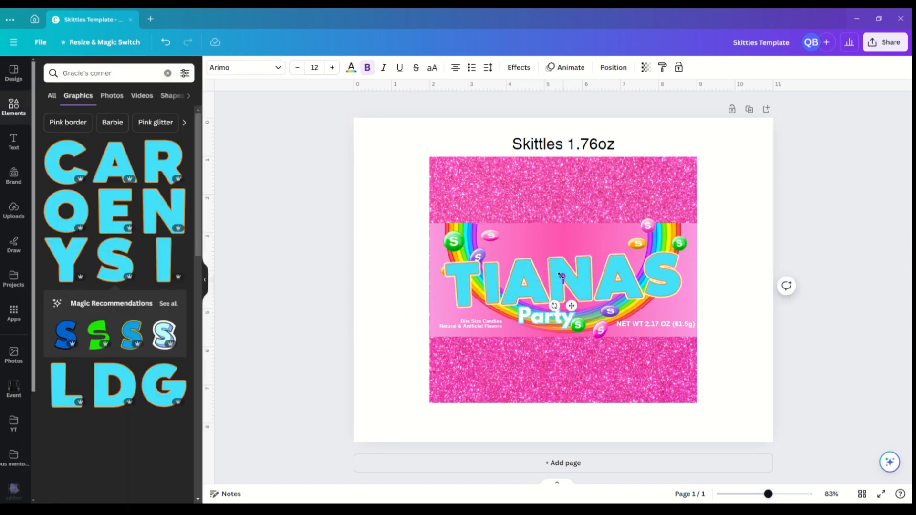
pyautogui.moveTo(561, 273); pyautogui.dragTo(541, 254)
pyautogui.click(245, 67)
pyautogui.click(82, 297)
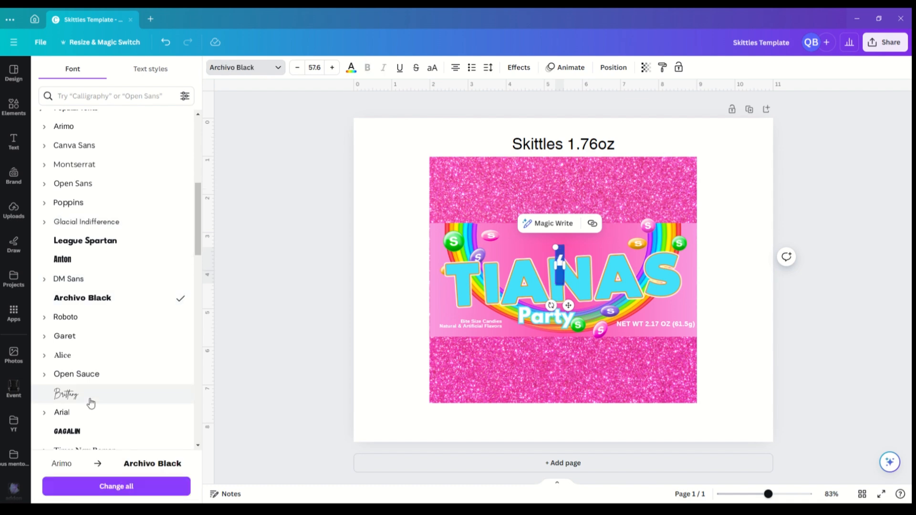
pyautogui.click(67, 431)
pyautogui.scroll(-10, 109, 314)
pyautogui.click(82, 213)
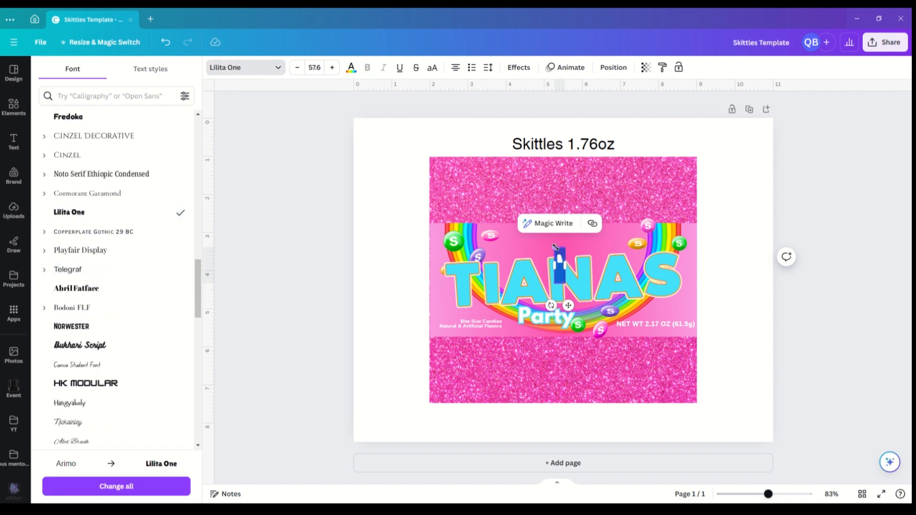
# Colour the apostrophe #43E0FB, sampled from the name lettering, and rotate it into place above the gap before the last letter
pyautogui.click(351, 67)
pyautogui.click(49, 125)
pyautogui.click(170, 223)
pyautogui.click(538, 292)
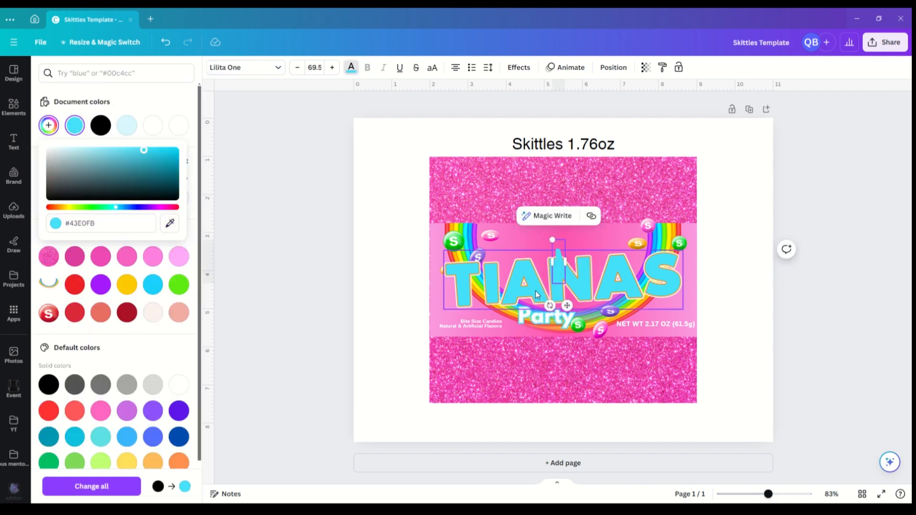
pyautogui.moveTo(550, 305); pyautogui.dragTo(568, 223)
pyautogui.moveTo(532, 248); pyautogui.dragTo(611, 236)
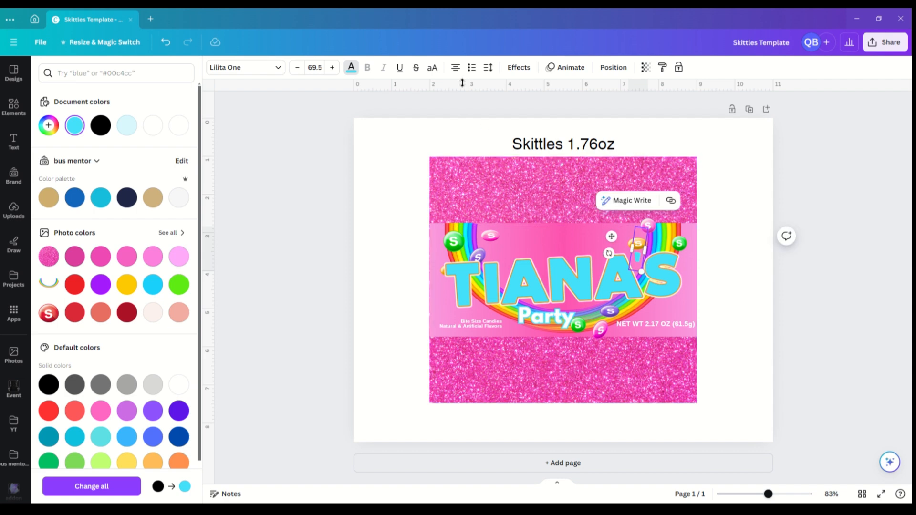
# Give the apostrophe an Outline effect of thickness 30, in orange sampled from the edge of the name's first letter
pyautogui.click(520, 71)
pyautogui.click(169, 193)
pyautogui.click(178, 272)
pyautogui.click(77, 253)
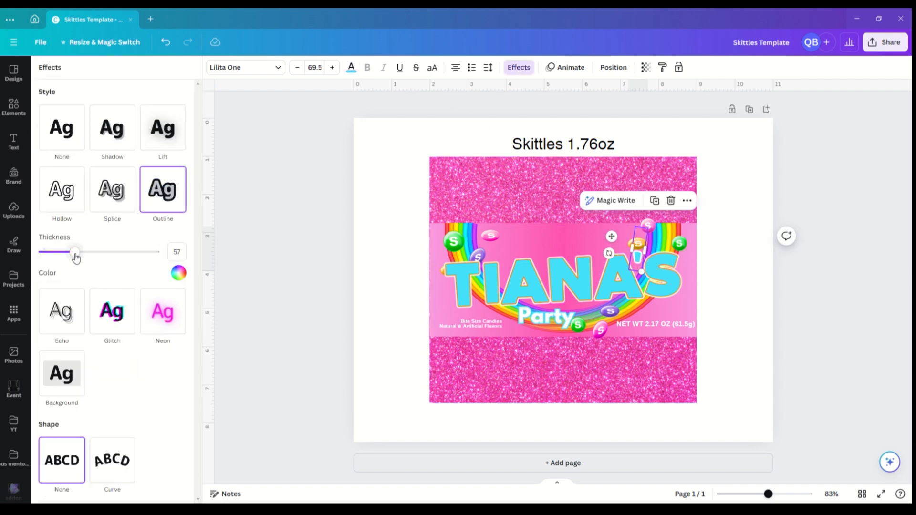
pyautogui.click(178, 273)
pyautogui.click(46, 323)
pyautogui.click(168, 420)
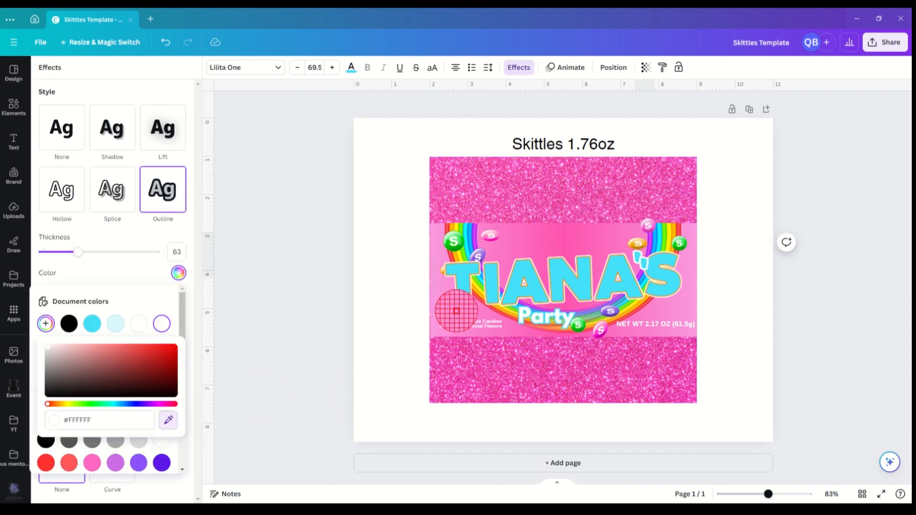
pyautogui.click(461, 310)
pyautogui.moveTo(77, 251); pyautogui.dragTo(53, 251)
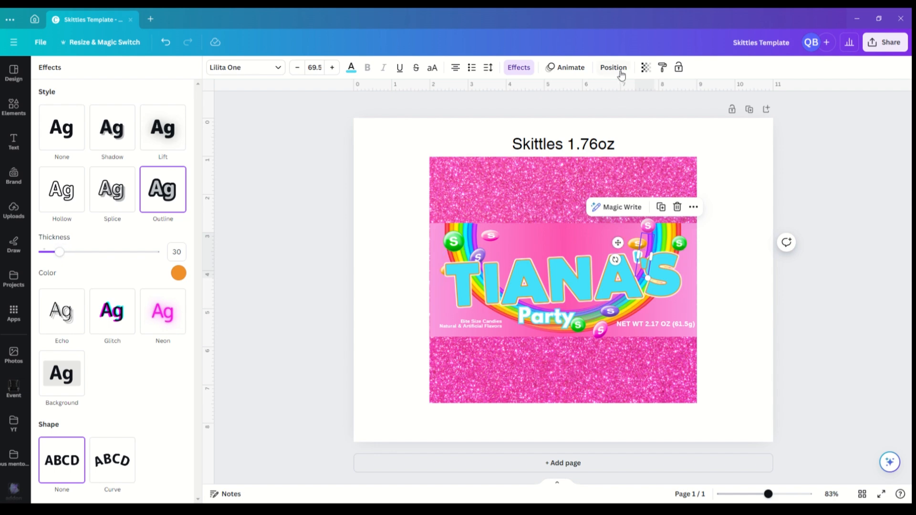
# Nudge the apostrophe slightly left between the name's last two letters, to about X 7.63 in and Y 4.12 in
pyautogui.click(614, 67)
pyautogui.keyDown('shift'); pyautogui.click(128, 166); pyautogui.keyUp('shift')
pyautogui.click(67, 69)
pyautogui.click(139, 172)
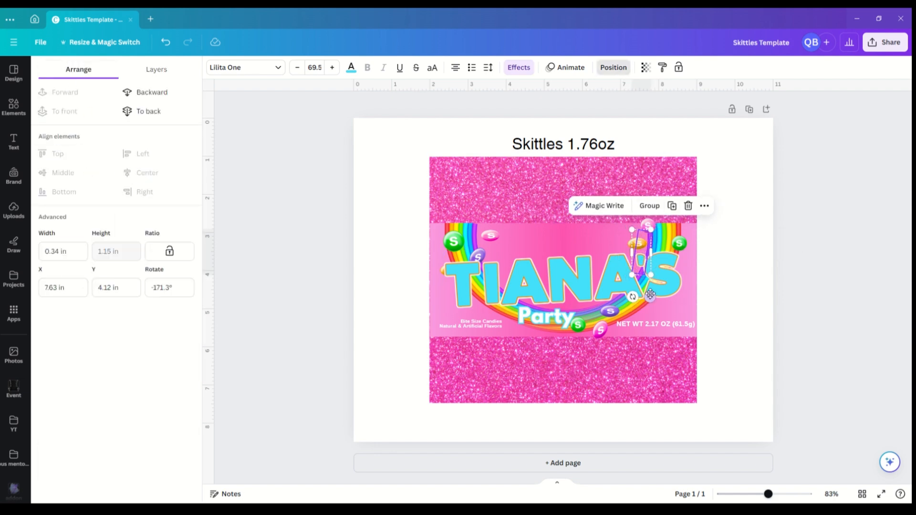
pyautogui.click(151, 69)
pyautogui.click(750, 287)
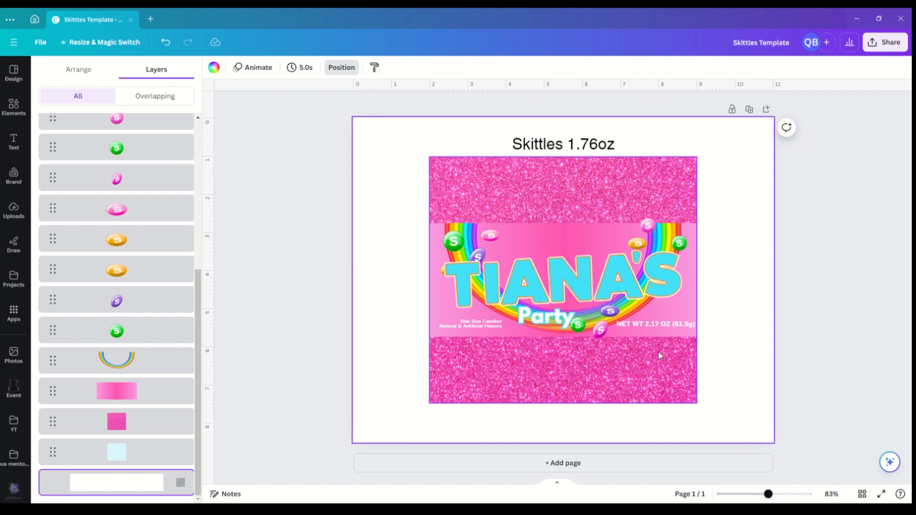
# Rearrange the orange, green, pink and purple candies around the rainbow's upper left end so they clear the name's first letters
pyautogui.click(441, 273)
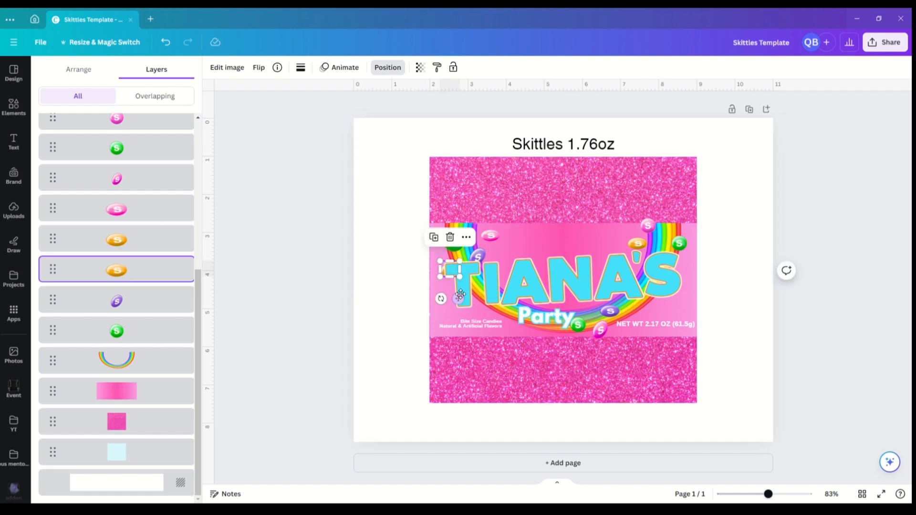
pyautogui.moveTo(456, 301); pyautogui.dragTo(450, 294)
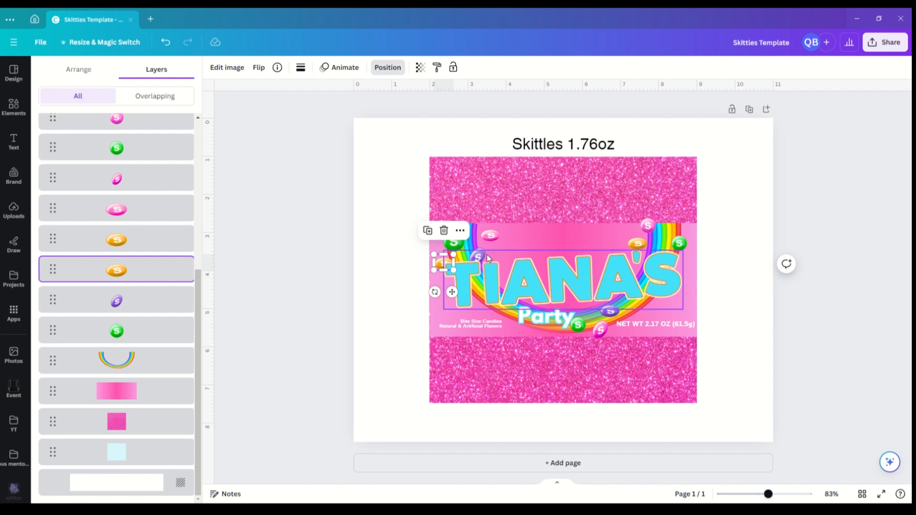
pyautogui.moveTo(477, 252); pyautogui.dragTo(477, 224)
pyautogui.click(456, 242)
pyautogui.click(487, 239)
pyautogui.click(477, 252)
pyautogui.moveTo(491, 239); pyautogui.dragTo(487, 251)
pyautogui.moveTo(447, 239); pyautogui.dragTo(467, 240)
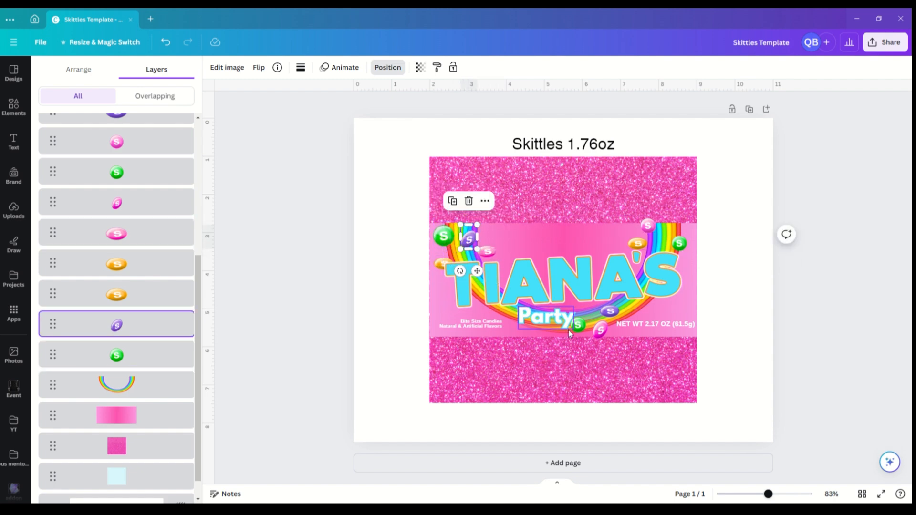
# Add the cartoon girl graphic, shrink it, flip it horizontally and place it over the name's last letters
pyautogui.click(723, 281)
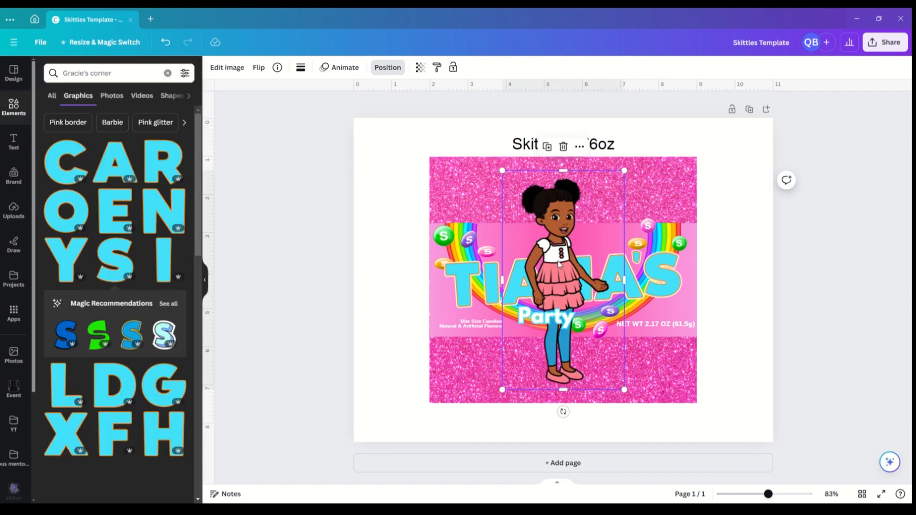
pyautogui.moveTo(502, 170); pyautogui.dragTo(585, 261)
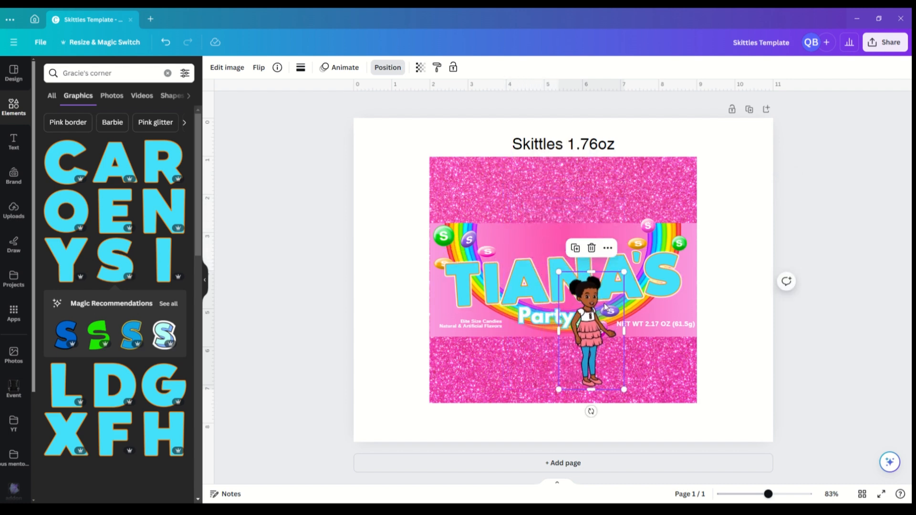
pyautogui.click(259, 67)
pyautogui.click(286, 93)
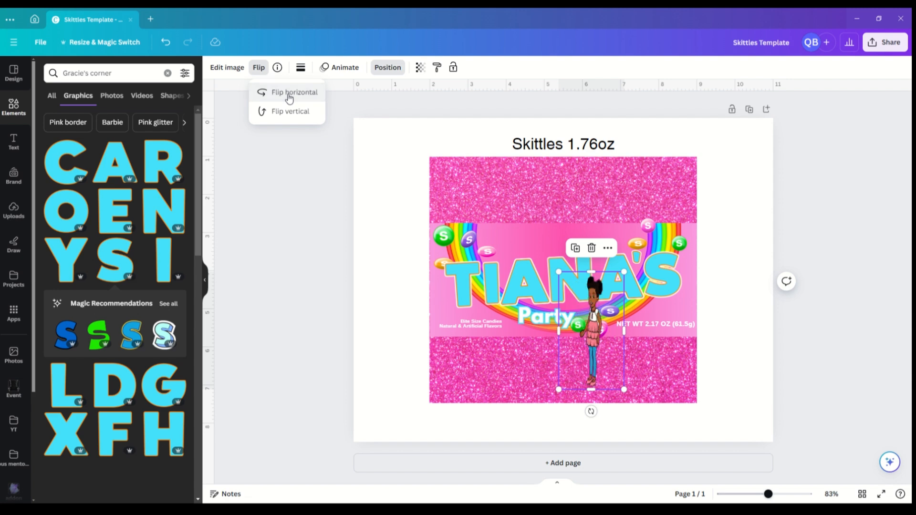
pyautogui.moveTo(600, 340); pyautogui.dragTo(640, 327)
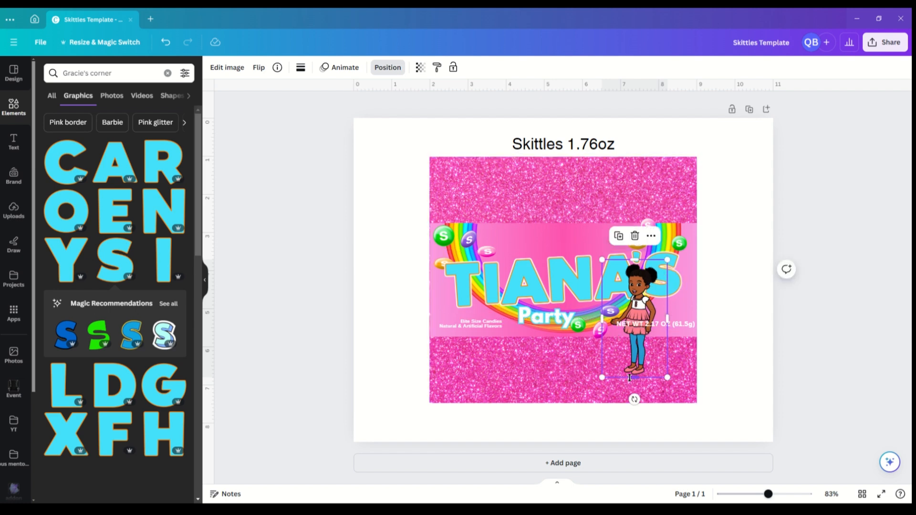
# Crop the girl graphic's legs off at the lower edge of the pink gradient band and fine-tune its placement
pyautogui.moveTo(633, 378); pyautogui.dragTo(628, 338)
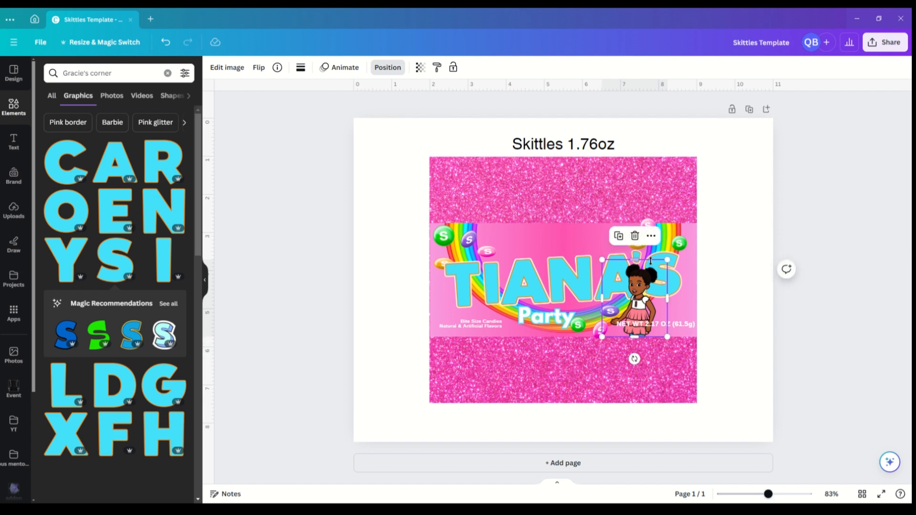
pyautogui.click(716, 298)
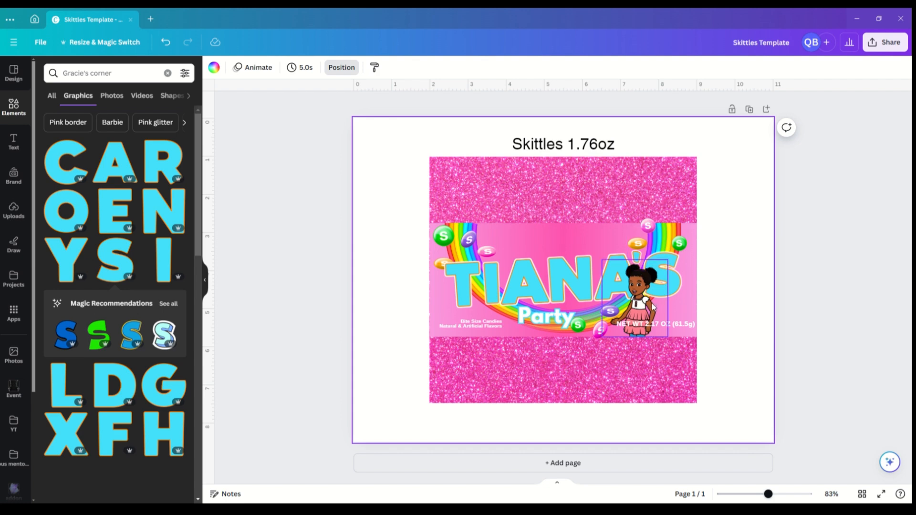
pyautogui.moveTo(639, 288)
pyautogui.mouseDown()
pyautogui.moveTo(674, 283)
pyautogui.moveTo(635, 283)
pyautogui.mouseUp()
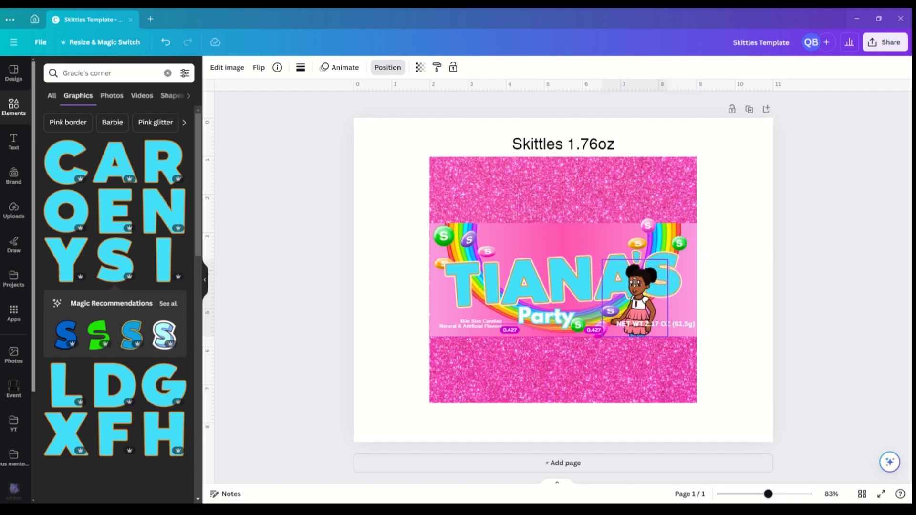
pyautogui.click(738, 271)
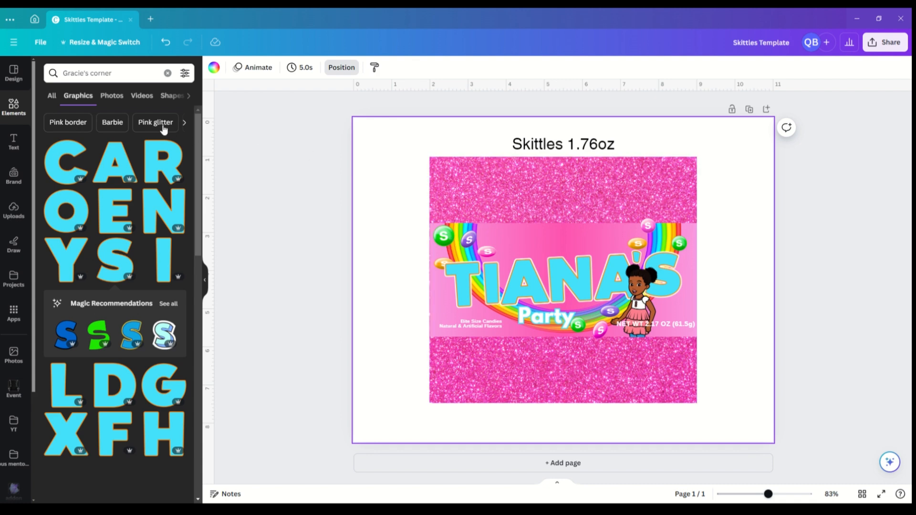
# Search the graphics library for "confetti" and try out the scattered multicoloured confetti graphic
pyautogui.click(167, 73)
pyautogui.write('confetti')
pyautogui.press('Return')
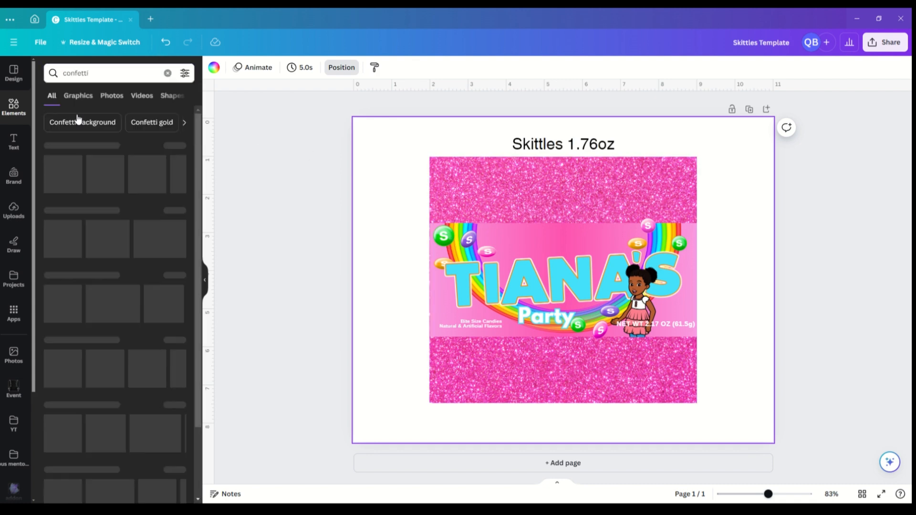
pyautogui.click(178, 147)
pyautogui.click(64, 267)
pyautogui.click(563, 192)
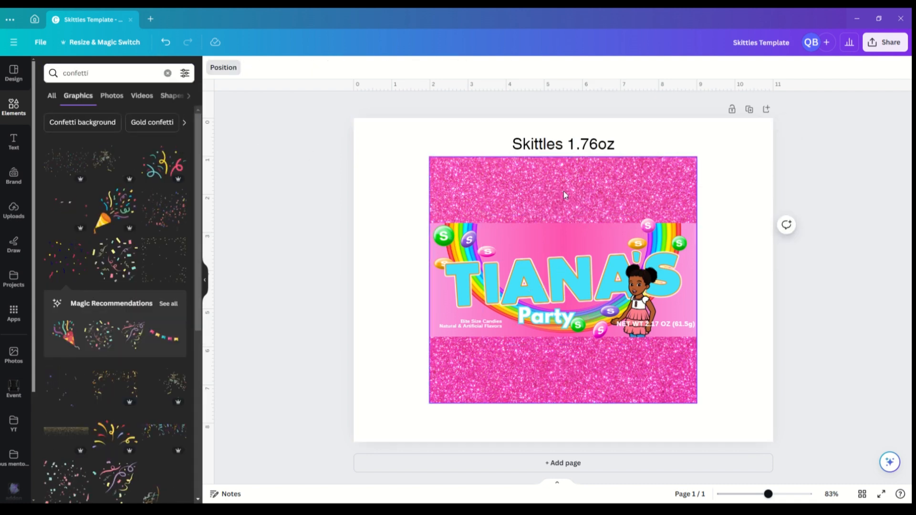
# Add the pastel streamer confetti graphic, shrink it, and place copies over the gradient band's upper right and upper left areas
pyautogui.scroll(-5, 125, 239)
pyautogui.click(124, 239)
pyautogui.moveTo(634, 347); pyautogui.dragTo(568, 290)
pyautogui.moveTo(545, 240); pyautogui.dragTo(481, 255)
pyautogui.click(600, 199)
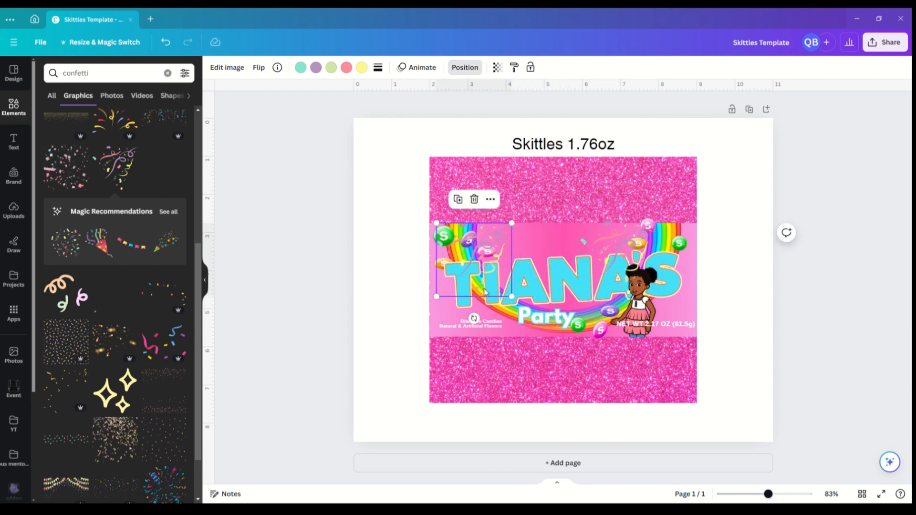
# Duplicate the streamer confetti once more, rotate the copy and place it over the middle of the name
pyautogui.click(458, 199)
pyautogui.moveTo(331, 265); pyautogui.dragTo(545, 306)
pyautogui.moveTo(544, 361); pyautogui.dragTo(489, 285)
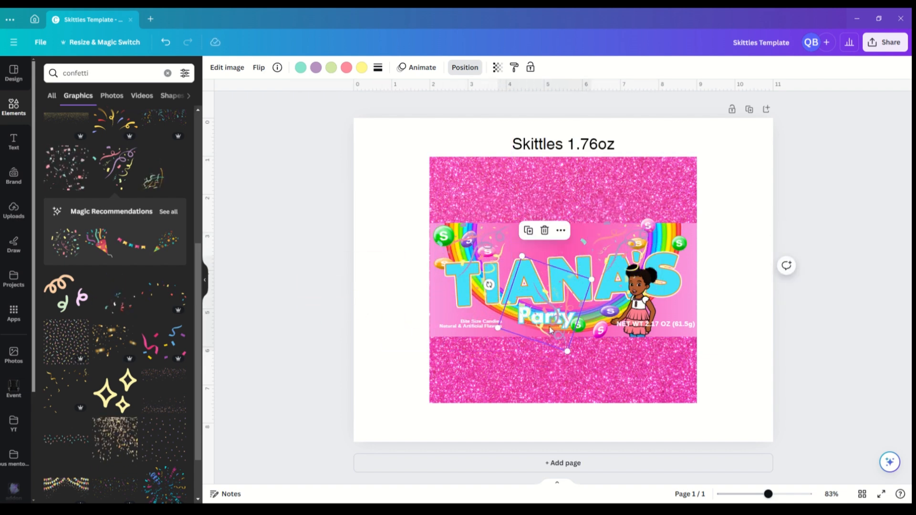
pyautogui.moveTo(551, 330); pyautogui.dragTo(566, 296)
# Move the three confetti layers behind the name, candies and rainbow, directly above the pink gradient layer
pyautogui.click(456, 67)
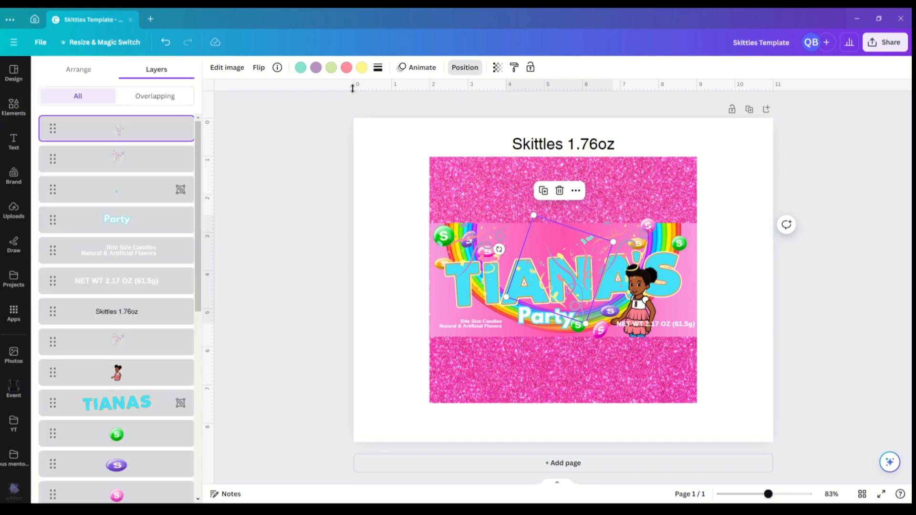
pyautogui.keyDown('shift'); pyautogui.click(128, 163); pyautogui.keyUp('shift')
pyautogui.moveTo(128, 163); pyautogui.dragTo(129, 411)
pyautogui.moveTo(127, 282); pyautogui.dragTo(146, 374)
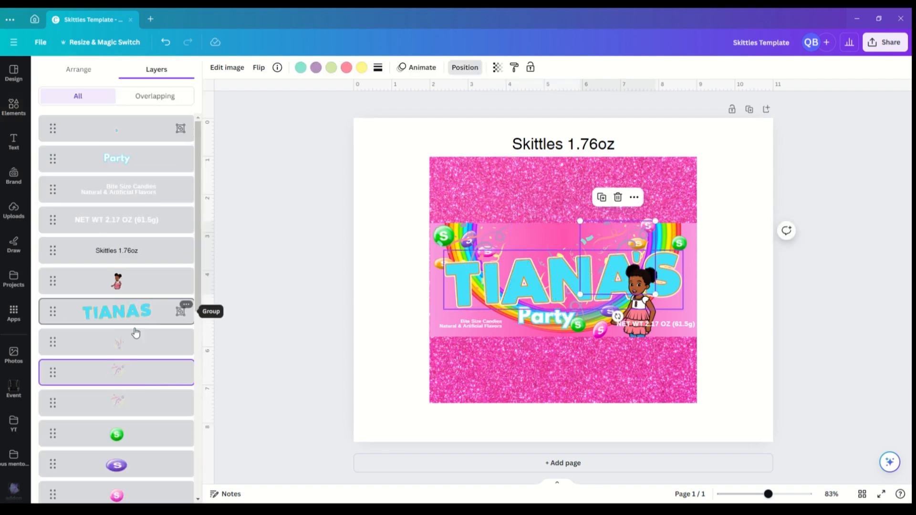
pyautogui.keyDown('shift'); pyautogui.click(135, 339); pyautogui.keyUp('shift')
pyautogui.keyDown('shift'); pyautogui.click(132, 408); pyautogui.keyUp('shift')
pyautogui.moveTo(131, 409); pyautogui.dragTo(122, 388)
pyautogui.click(726, 288)
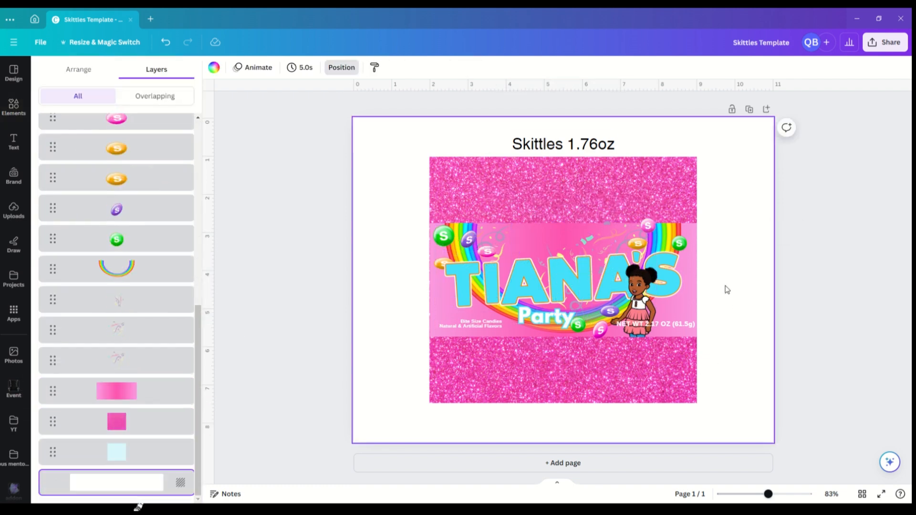
# Try moving the upper-right confetti piece over the rainbow's right end, and undo the move
pyautogui.click(186, 329)
pyautogui.moveTo(596, 228); pyautogui.dragTo(645, 238)
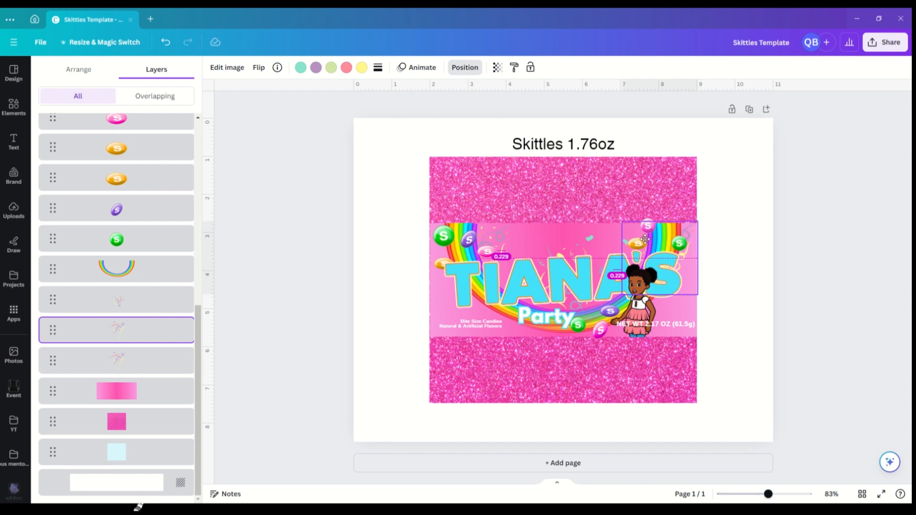
pyautogui.click(165, 42)
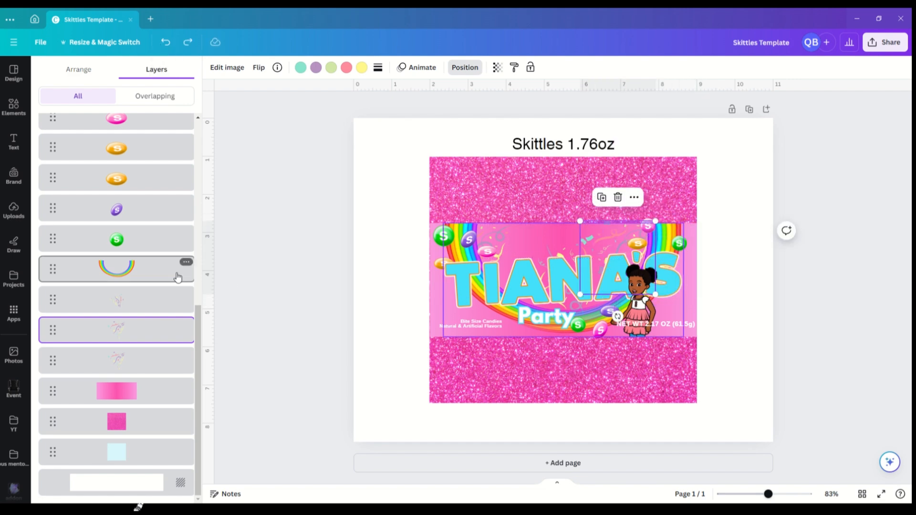
# Duplicate the upper-right confetti, rotate the copy, place it over the girl graphic and send it behind the rainbow layer
pyautogui.click(601, 197)
pyautogui.moveTo(659, 364); pyautogui.dragTo(718, 281)
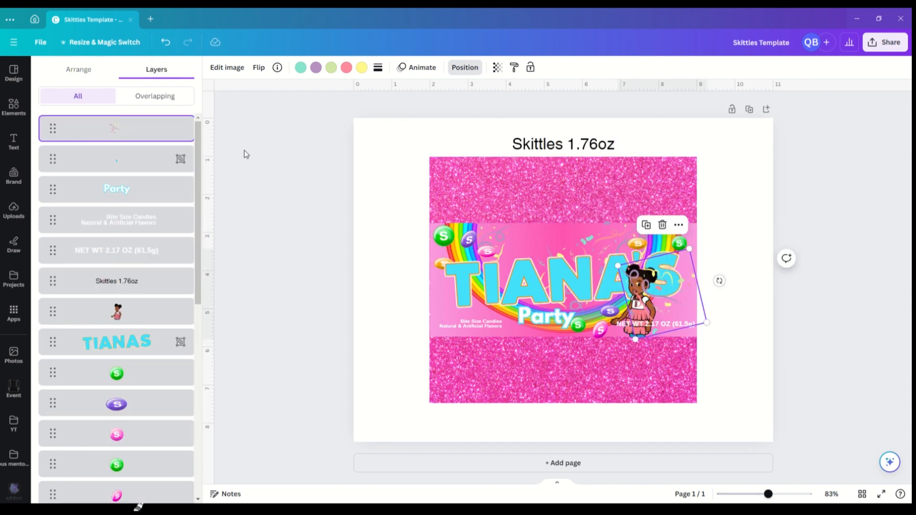
pyautogui.scroll(-10, 118, 316)
# Place another confetti copy at the gradient band's lower left corner, layered just behind the rainbow
pyautogui.click(141, 361)
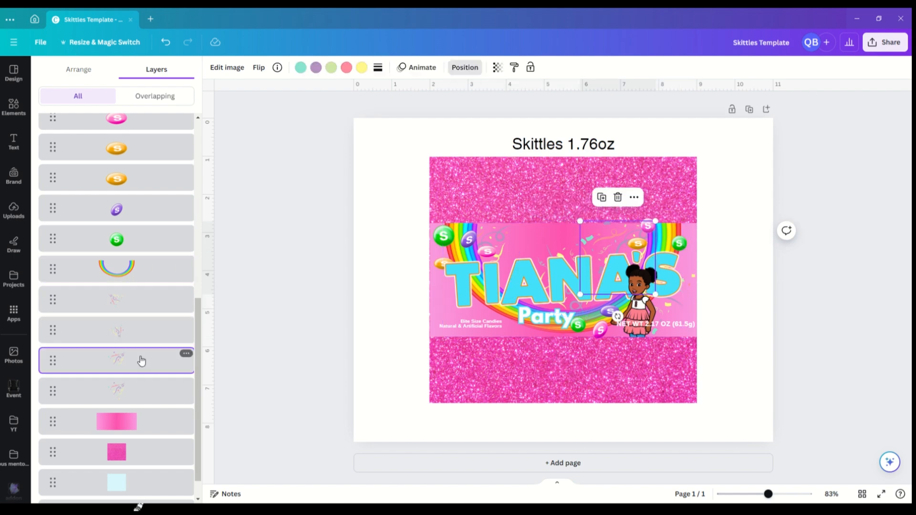
pyautogui.moveTo(141, 361); pyautogui.dragTo(116, 298)
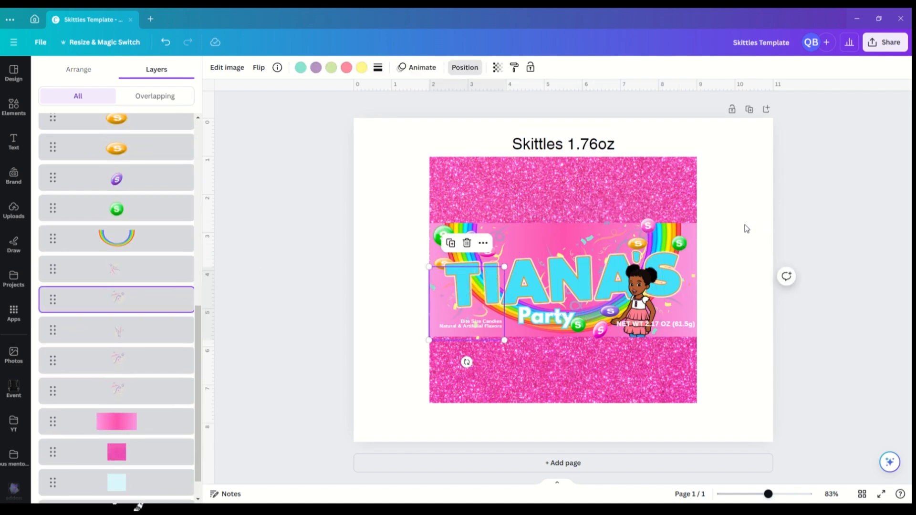
pyautogui.click(750, 239)
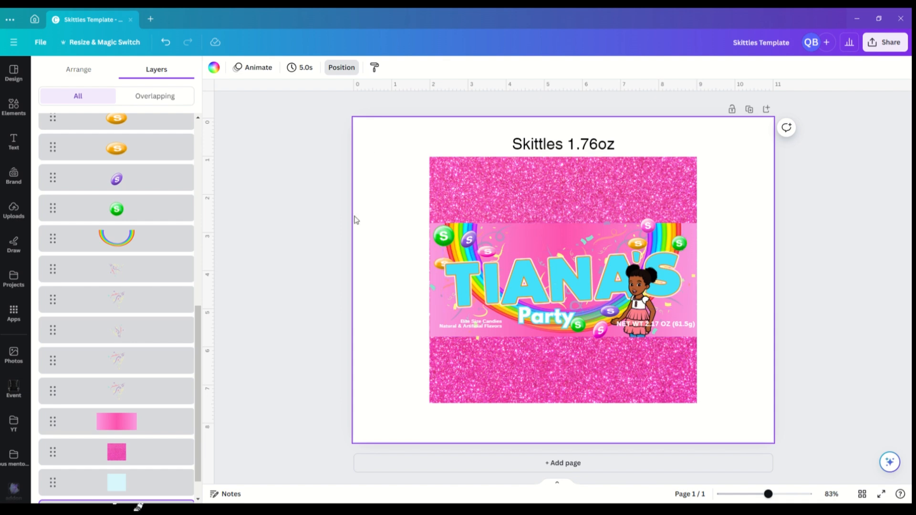
# Add the text "Smoothies", enlarge it to size 27.3 and place it above the name's middle letters
pyautogui.write('tSmoothies')
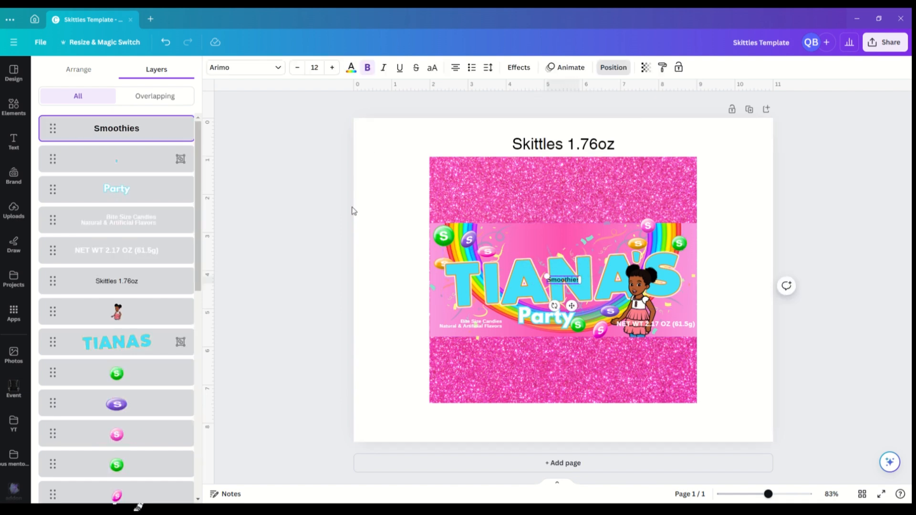
pyautogui.moveTo(547, 276); pyautogui.dragTo(512, 268)
pyautogui.moveTo(554, 306); pyautogui.dragTo(555, 271)
pyautogui.moveTo(511, 233); pyautogui.dragTo(504, 232)
pyautogui.moveTo(533, 271); pyautogui.dragTo(532, 270)
# Set the "Smoothies" text in the Chewy font at size 33.2, tilt it about -3° and recentre it above the name
pyautogui.click(277, 71)
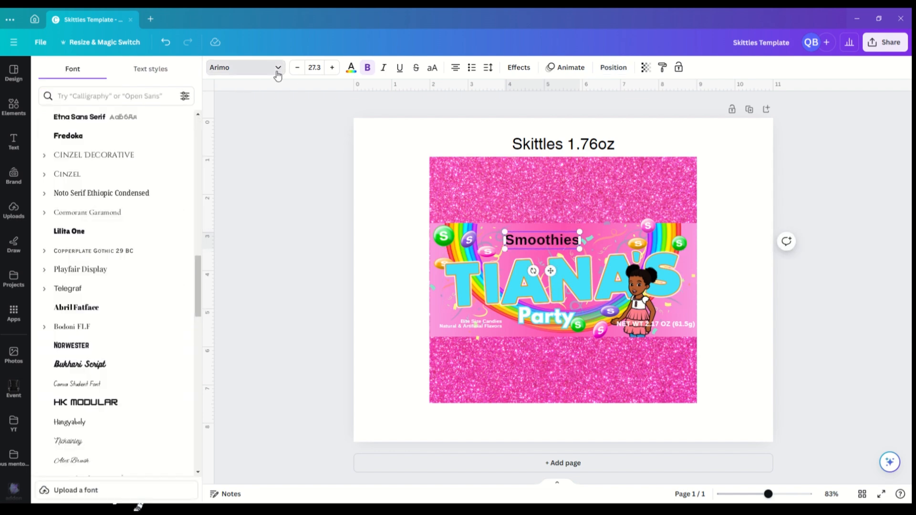
pyautogui.scroll(-10, 151, 214)
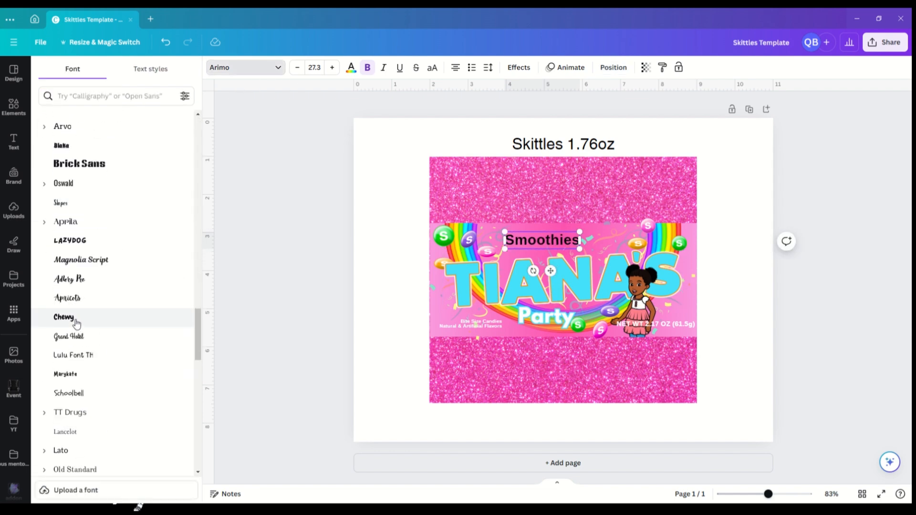
pyautogui.click(71, 318)
pyautogui.moveTo(514, 248); pyautogui.dragTo(502, 253)
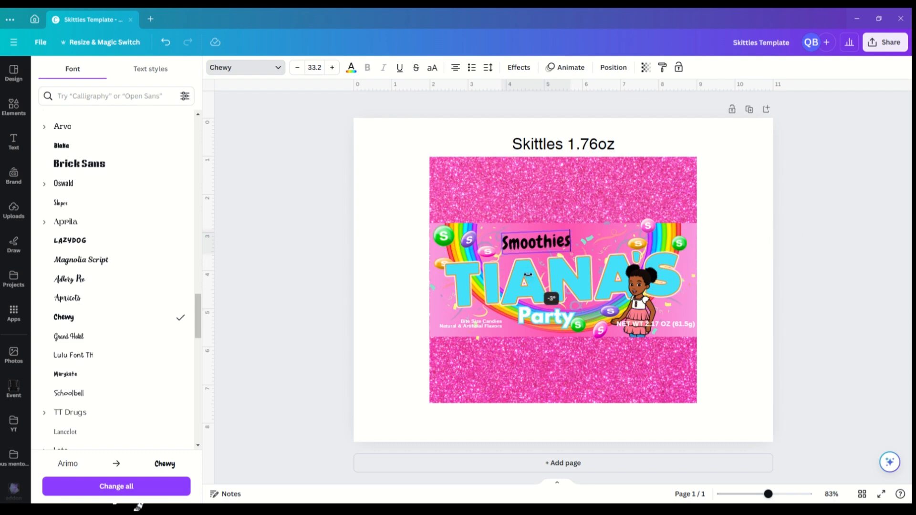
pyautogui.moveTo(544, 275); pyautogui.dragTo(546, 273)
# Curve the "Smoothies" text by 59, adjust its tilt and enlarge it to size 36.1
pyautogui.click(519, 67)
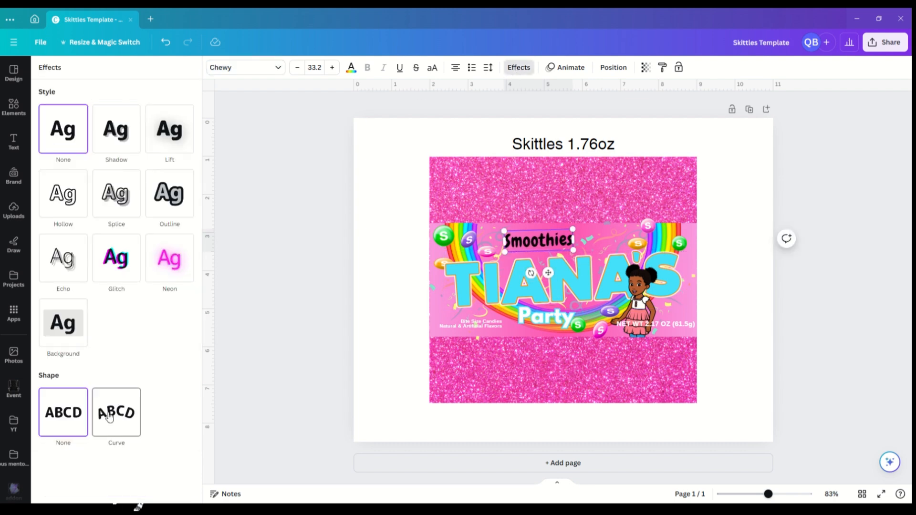
pyautogui.click(116, 412)
pyautogui.moveTo(159, 475); pyautogui.dragTo(138, 475)
pyautogui.moveTo(531, 280); pyautogui.dragTo(535, 280)
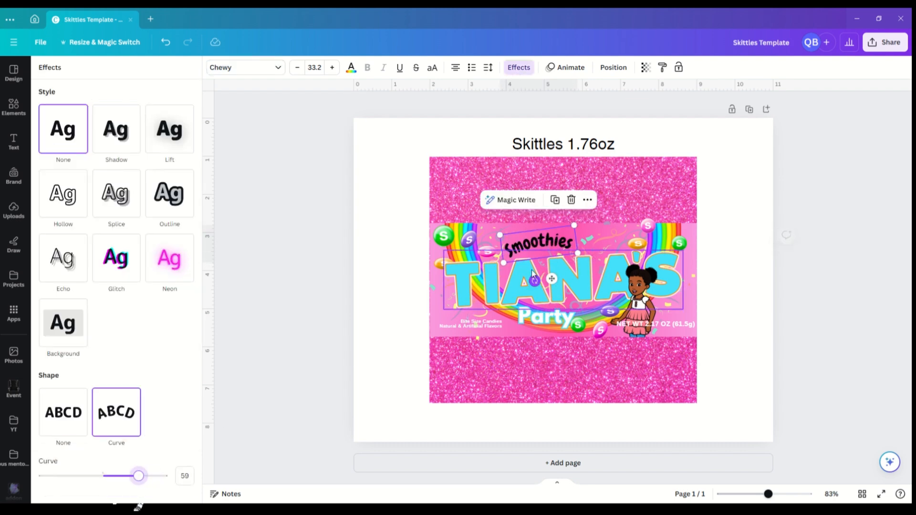
pyautogui.moveTo(573, 224); pyautogui.dragTo(579, 221)
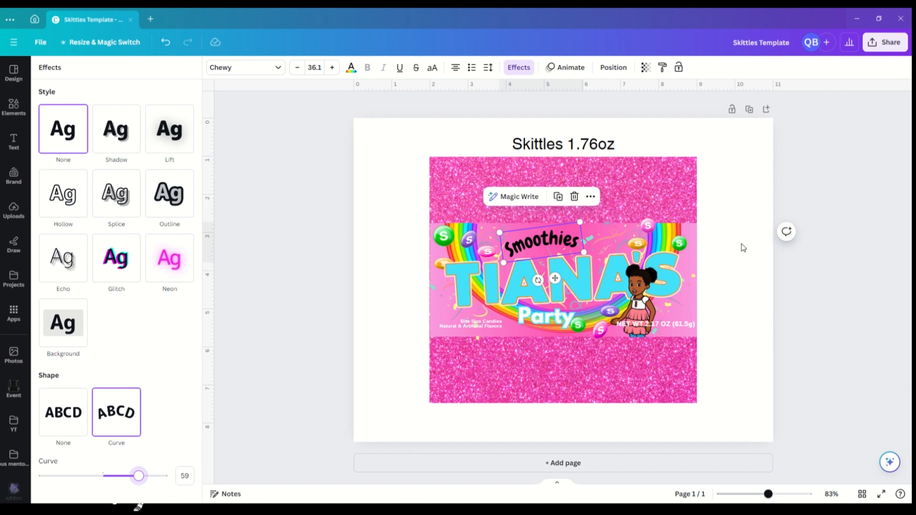
# Colour the "Smoothies" text light yellow #fff78c and give it a bright pink Outline effect of thickness 101
pyautogui.click(354, 71)
pyautogui.click(100, 151)
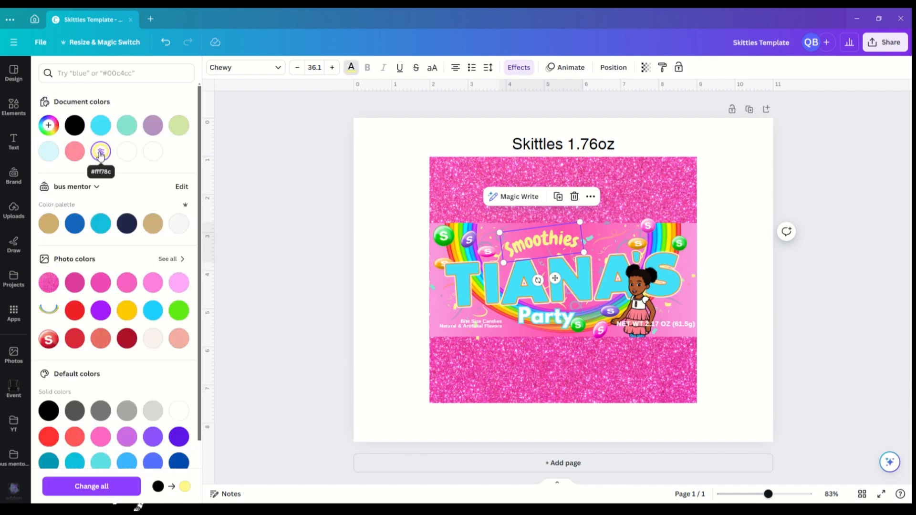
pyautogui.click(519, 67)
pyautogui.click(163, 189)
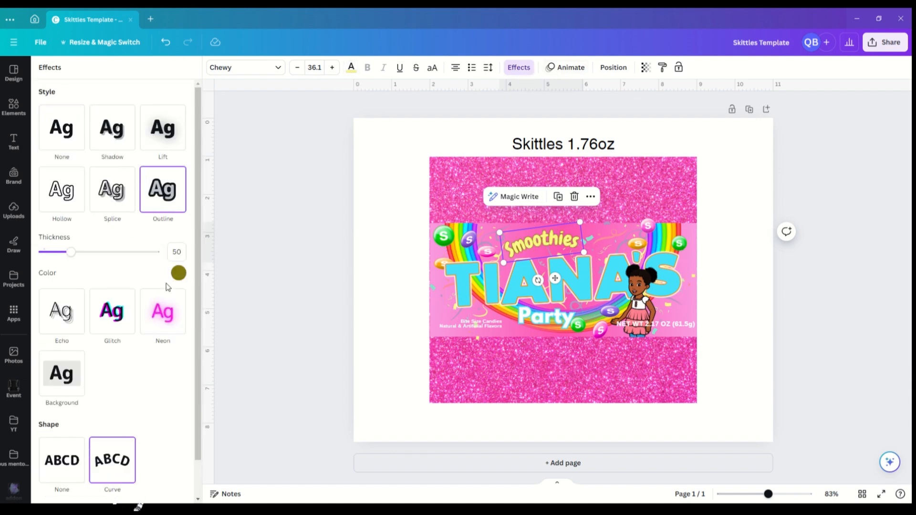
pyautogui.click(178, 273)
pyautogui.click(46, 324)
pyautogui.click(167, 419)
pyautogui.click(488, 214)
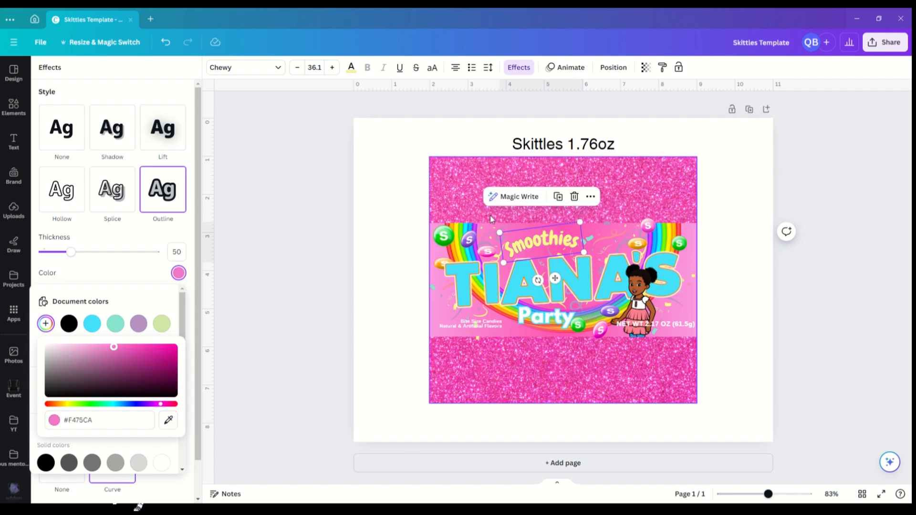
pyautogui.moveTo(71, 251); pyautogui.dragTo(100, 258)
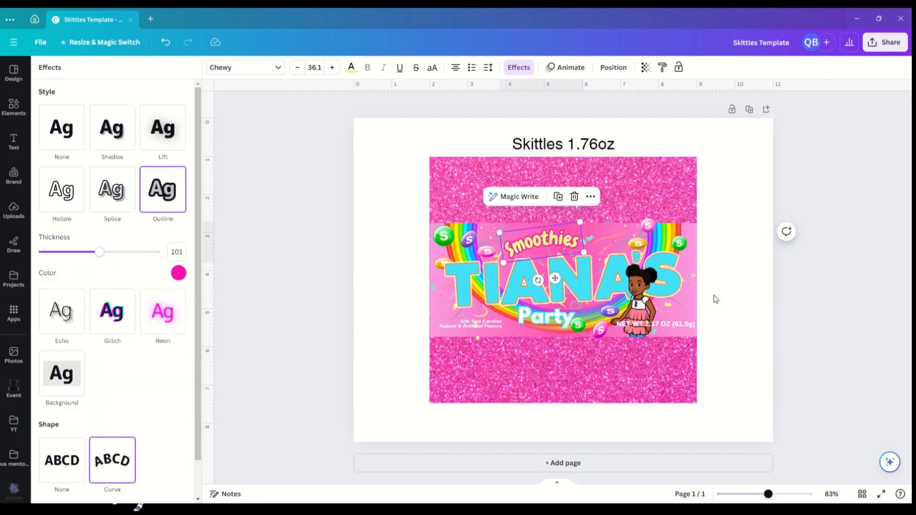
pyautogui.click(733, 279)
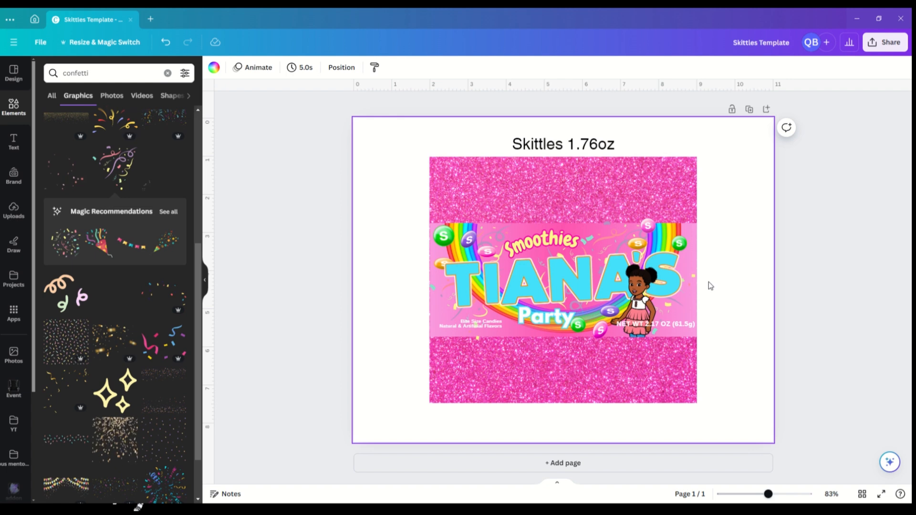